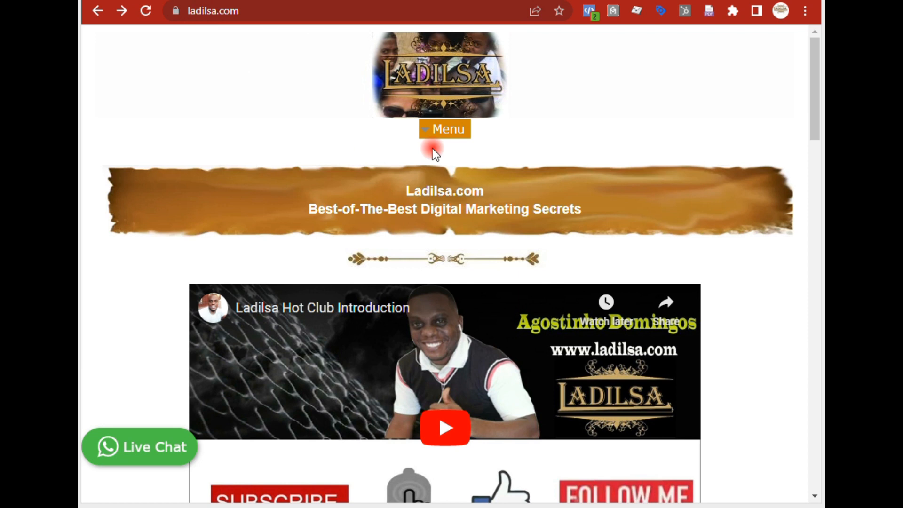
- Open the SoftwareList Login page from the site menu's Software Tools submenu
{"action": "left_click", "coordinate": [448, 128]}
{"action": "mouse_move", "coordinate": [484, 229]}
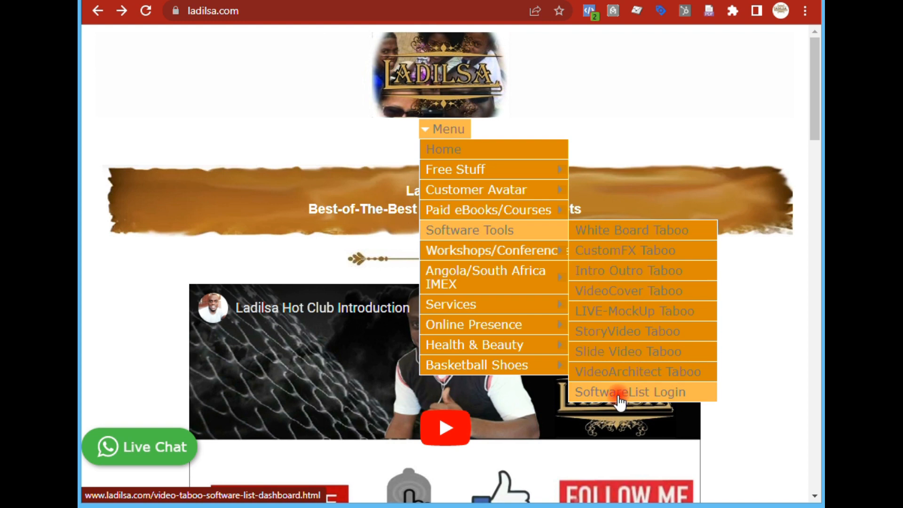
{"action": "left_click", "coordinate": [690, 398]}
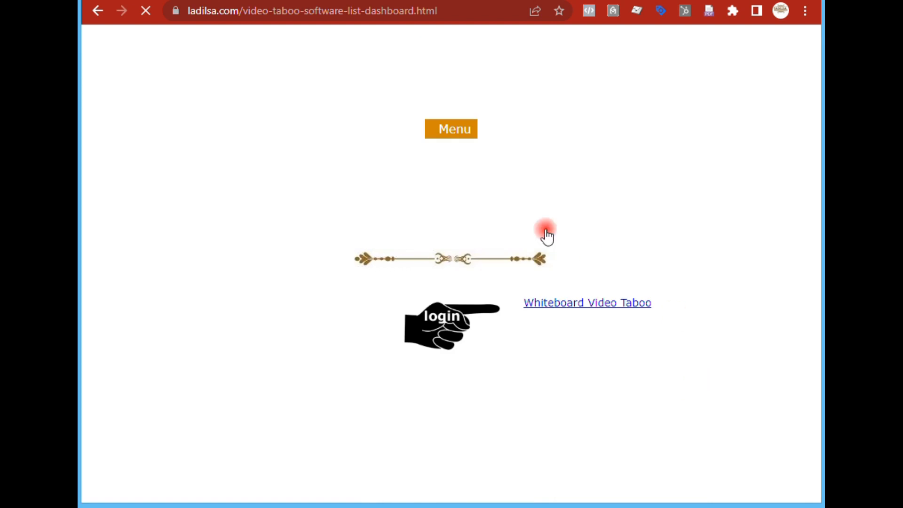
- Open Video Cover Taboo from the software list and log in with the saved account
{"action": "scroll", "coordinate": [351, 258], "scroll_direction": "down", "scroll_amount": 5}
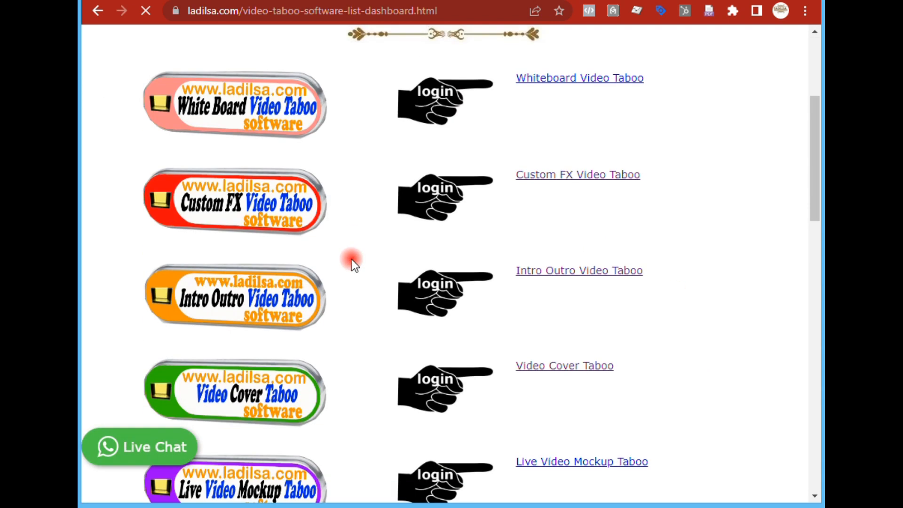
{"action": "scroll", "coordinate": [351, 260], "scroll_direction": "down", "scroll_amount": 3}
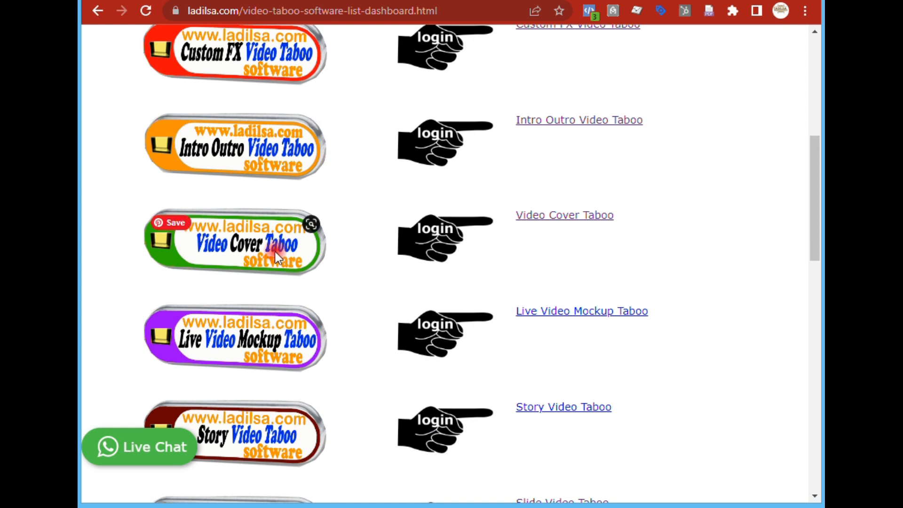
{"action": "left_click", "coordinate": [554, 217]}
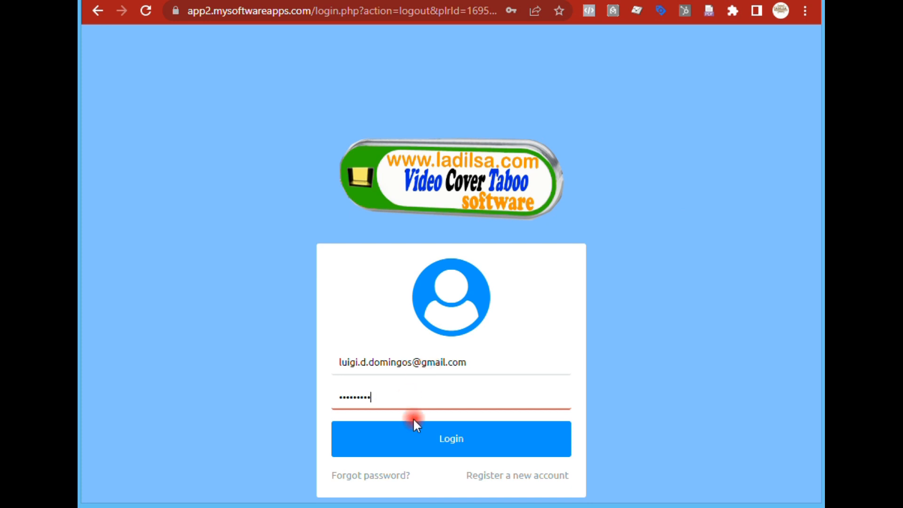
{"action": "left_click", "coordinate": [416, 444]}
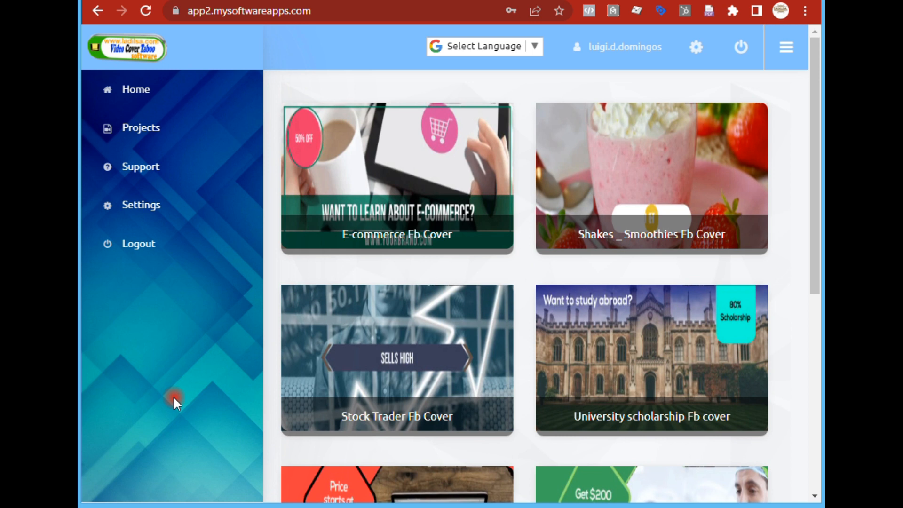
- Browse the Fb cover templates on the dashboard
{"action": "scroll", "coordinate": [245, 287], "scroll_direction": "down", "scroll_amount": 5}
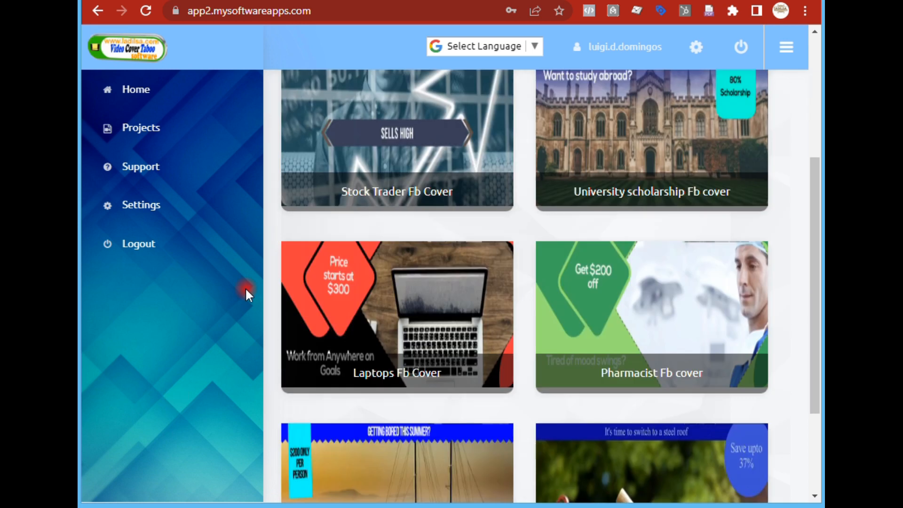
{"action": "scroll", "coordinate": [248, 288], "scroll_direction": "down", "scroll_amount": 1}
{"action": "scroll", "coordinate": [248, 288], "scroll_direction": "up", "scroll_amount": 3}
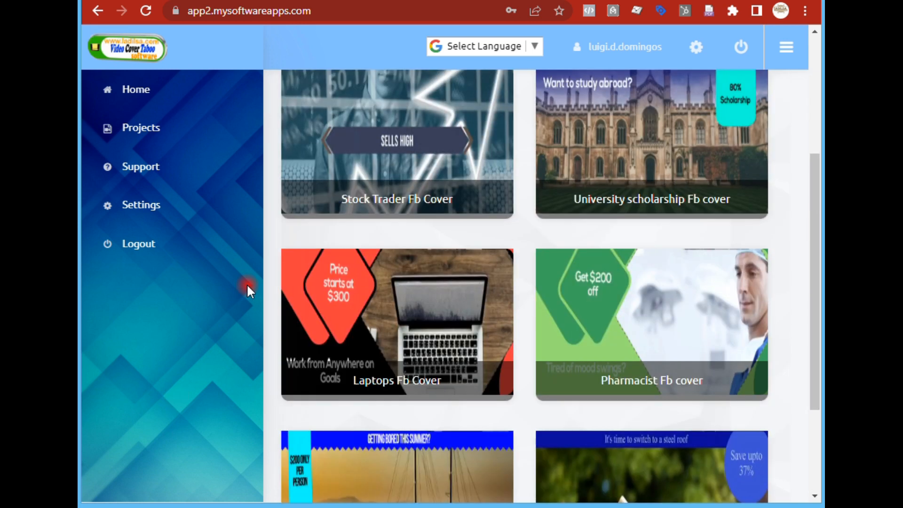
{"action": "scroll", "coordinate": [247, 290], "scroll_direction": "up", "scroll_amount": 3}
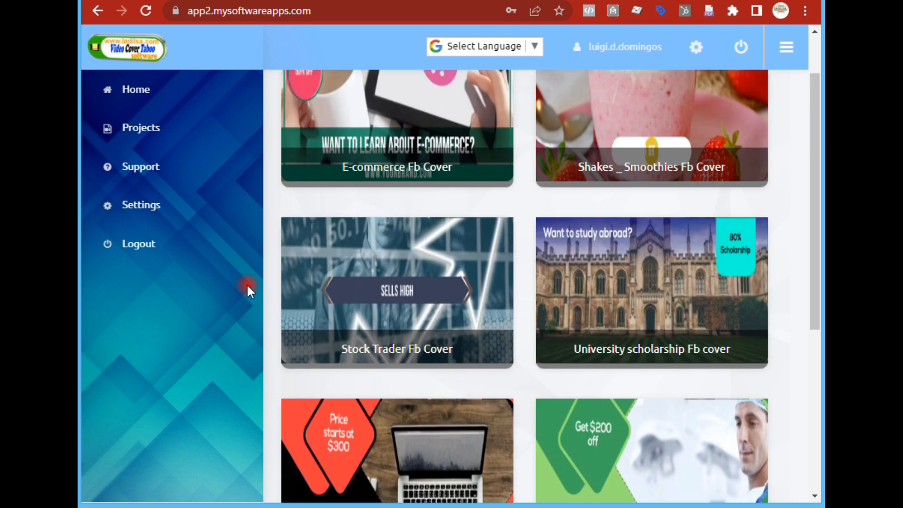
{"action": "scroll", "coordinate": [247, 286], "scroll_direction": "up", "scroll_amount": 2}
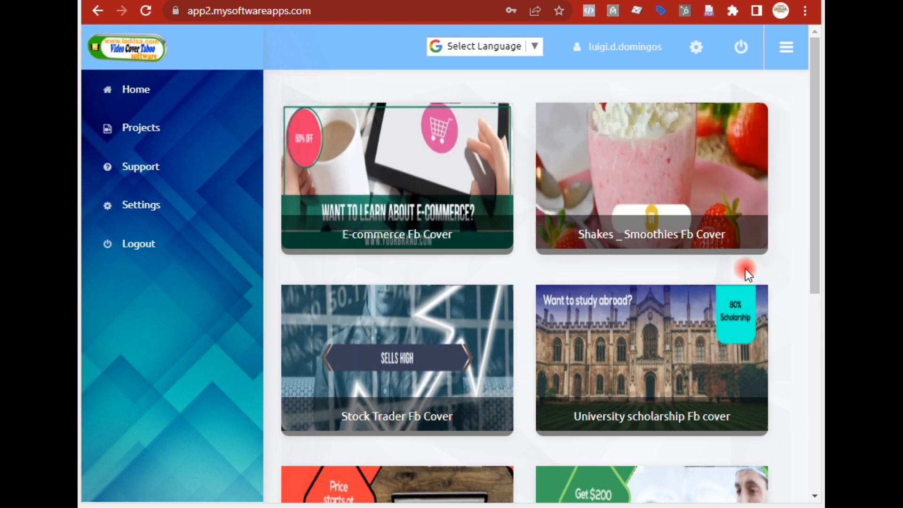
- Preview the Shakes _ Smoothies Fb Cover template with sound and try to create a video from it
{"action": "left_click", "coordinate": [683, 233]}
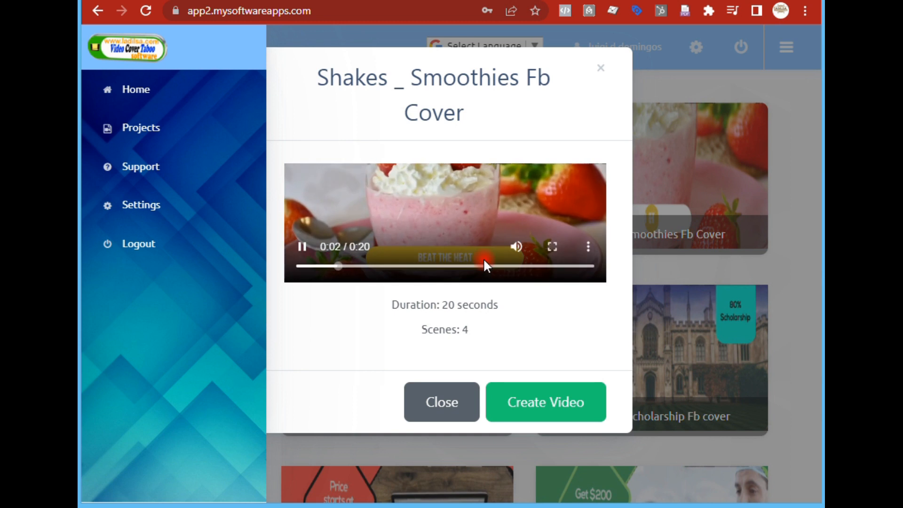
{"action": "left_click", "coordinate": [516, 246]}
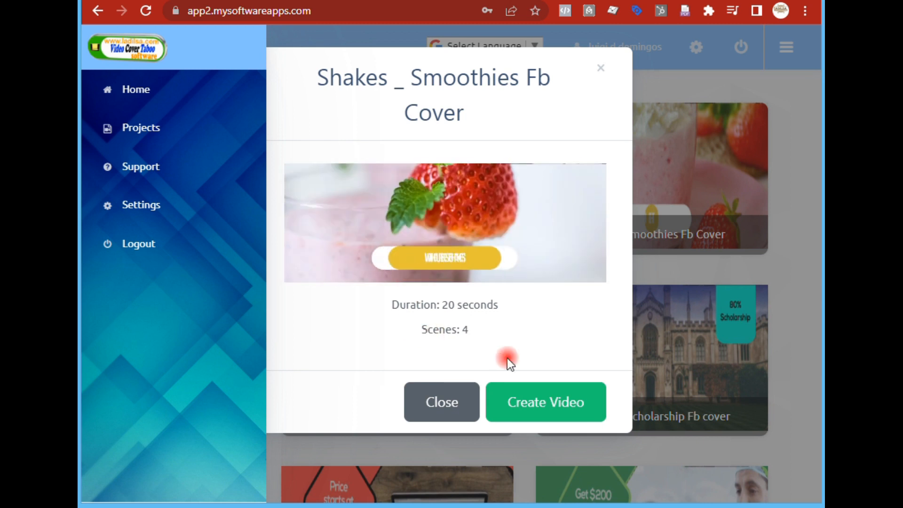
{"action": "left_click", "coordinate": [548, 411]}
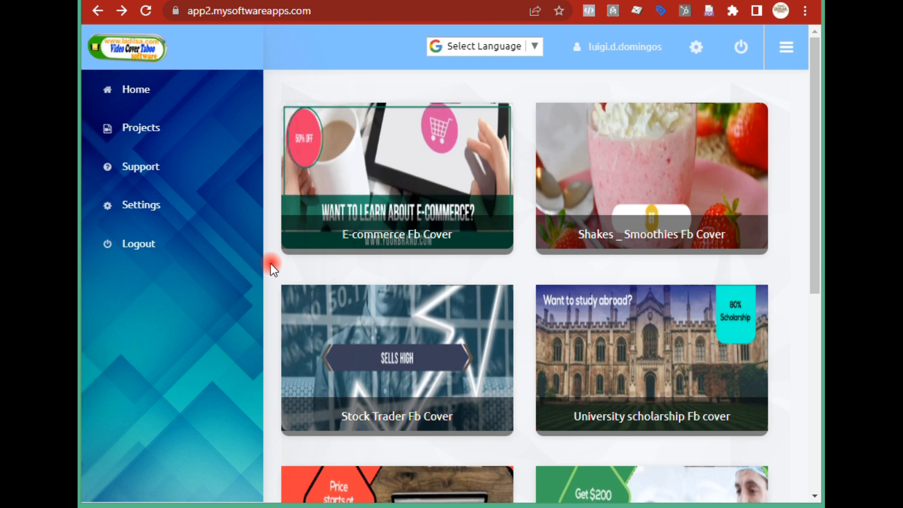
- Create a video from the Roofers Fb Cover template
{"action": "scroll", "coordinate": [270, 266], "scroll_direction": "down", "scroll_amount": 5}
{"action": "scroll", "coordinate": [238, 419], "scroll_direction": "down", "scroll_amount": 3}
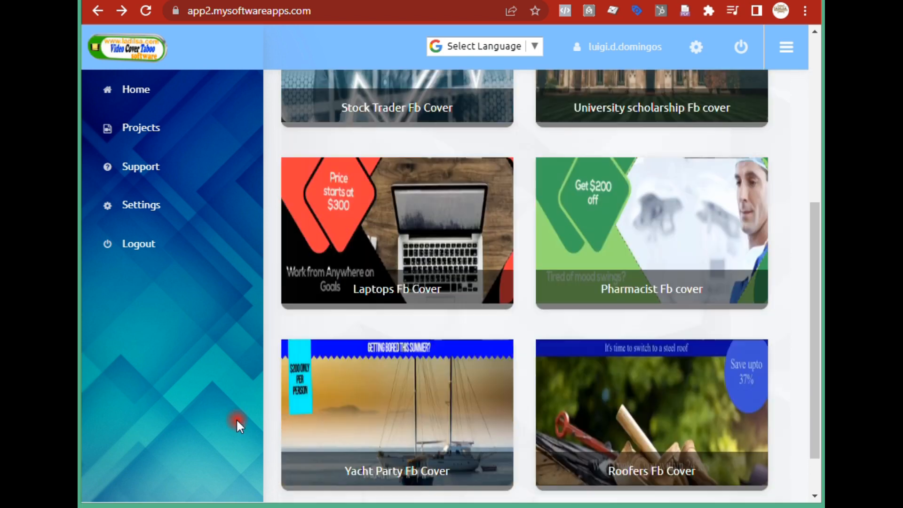
{"action": "left_click", "coordinate": [649, 425]}
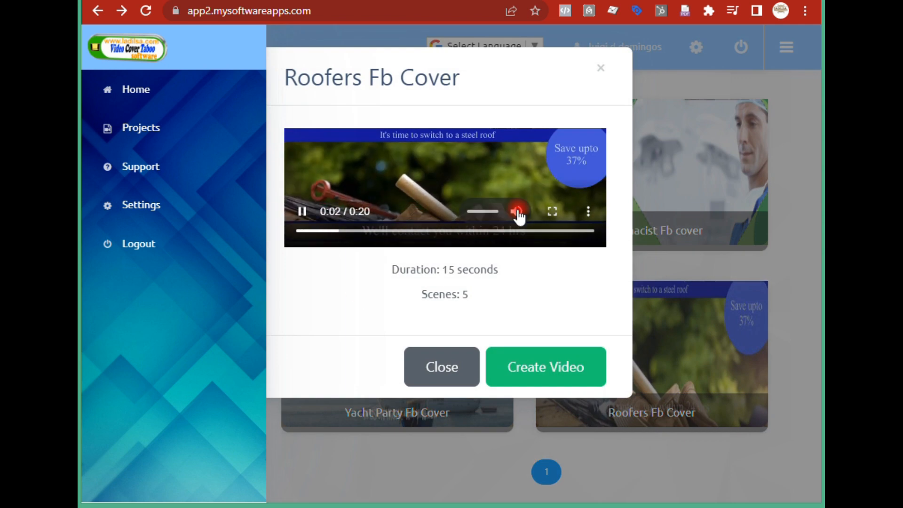
{"action": "left_click", "coordinate": [542, 371]}
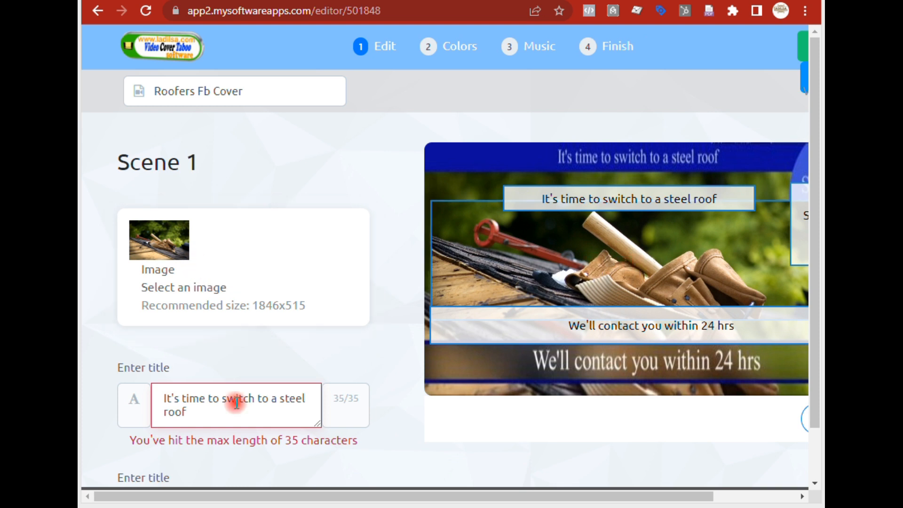
- Review the image and title text fields of scene 1
{"action": "triple_click", "coordinate": [181, 399]}
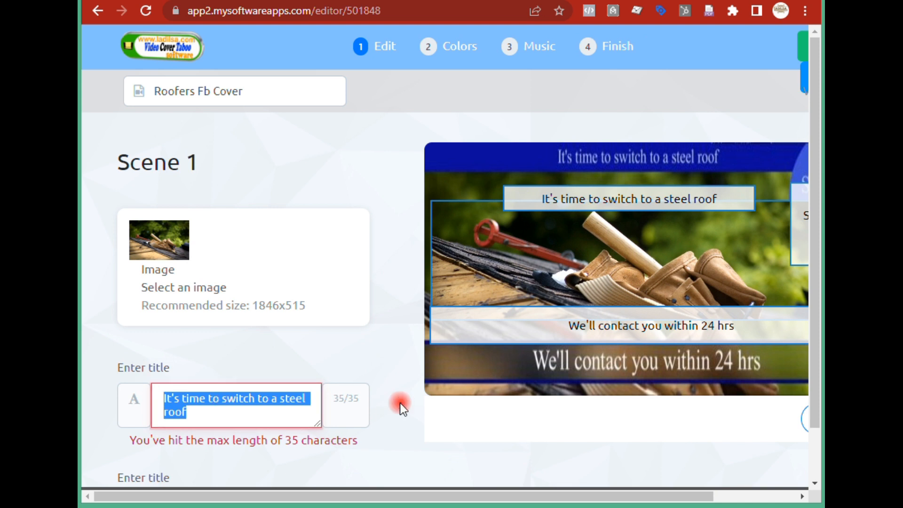
{"action": "scroll", "coordinate": [400, 403], "scroll_direction": "down", "scroll_amount": 5}
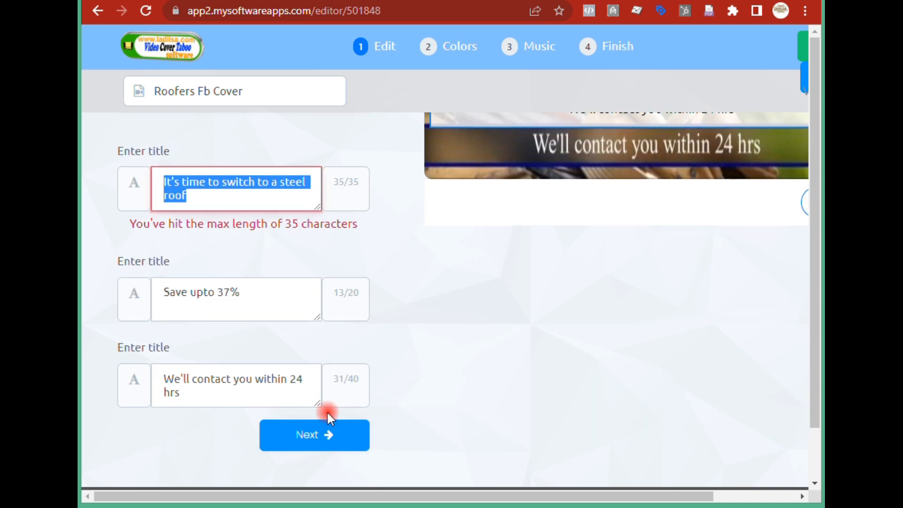
{"action": "triple_click", "coordinate": [250, 298]}
{"action": "left_click_drag", "start_coordinate": [186, 394], "coordinate": [138, 379]}
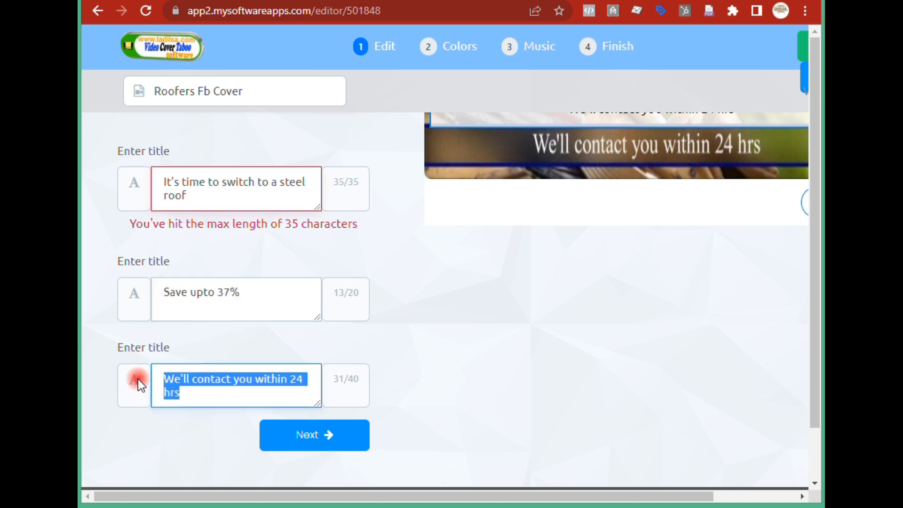
{"action": "scroll", "coordinate": [361, 371], "scroll_direction": "up", "scroll_amount": 5}
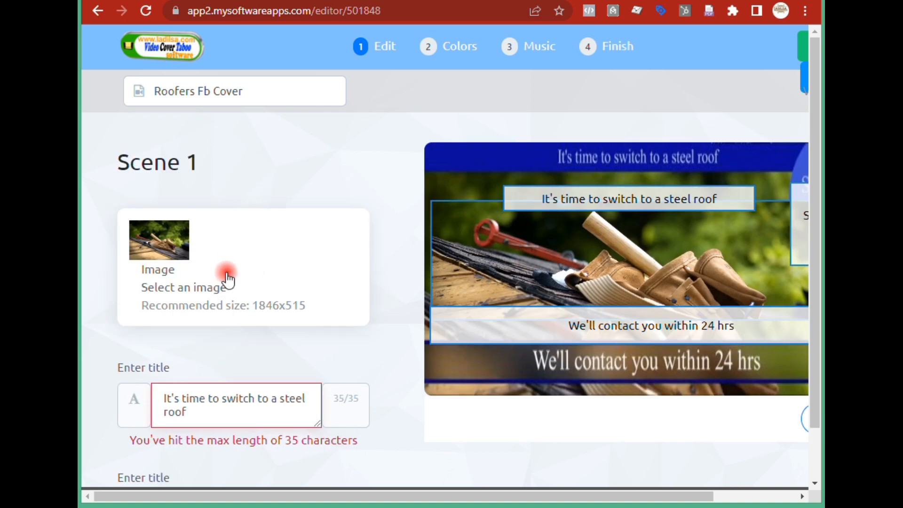
{"action": "scroll", "coordinate": [349, 329], "scroll_direction": "down", "scroll_amount": 5}
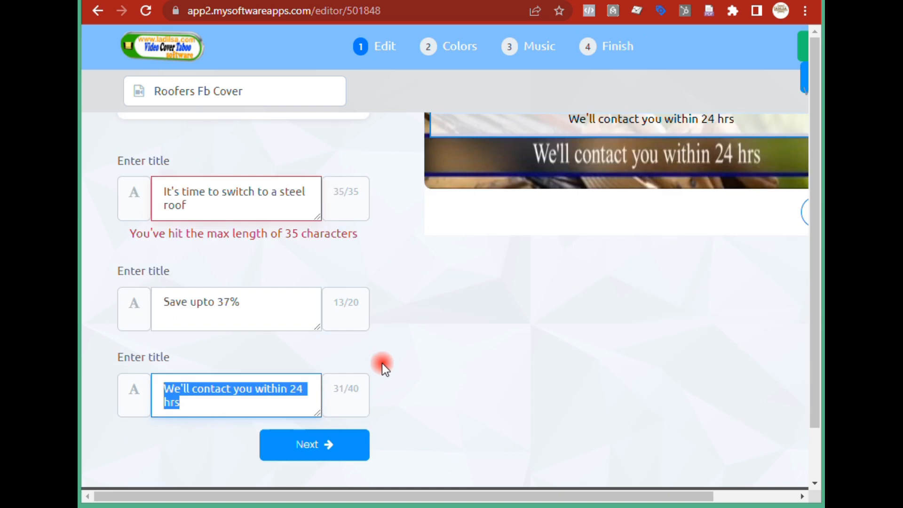
{"action": "scroll", "coordinate": [386, 391], "scroll_direction": "up", "scroll_amount": 5}
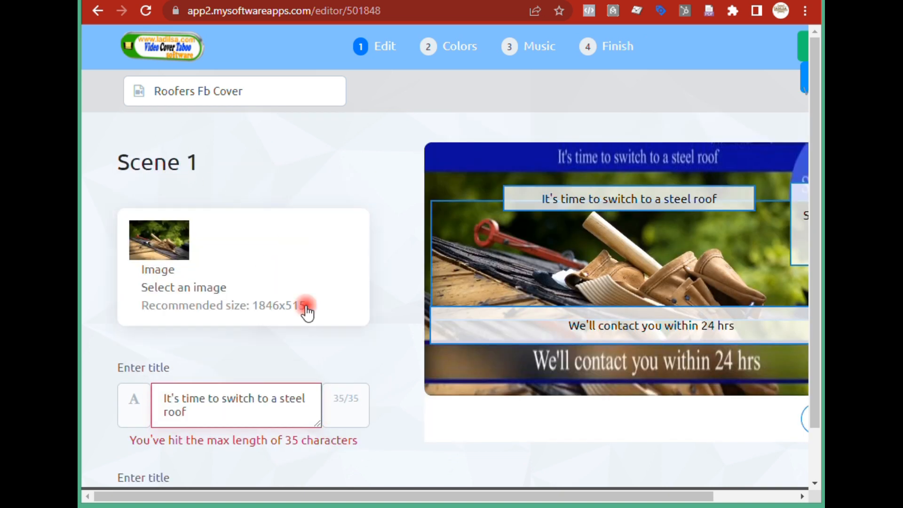
{"action": "scroll", "coordinate": [306, 306], "scroll_direction": "down", "scroll_amount": 5}
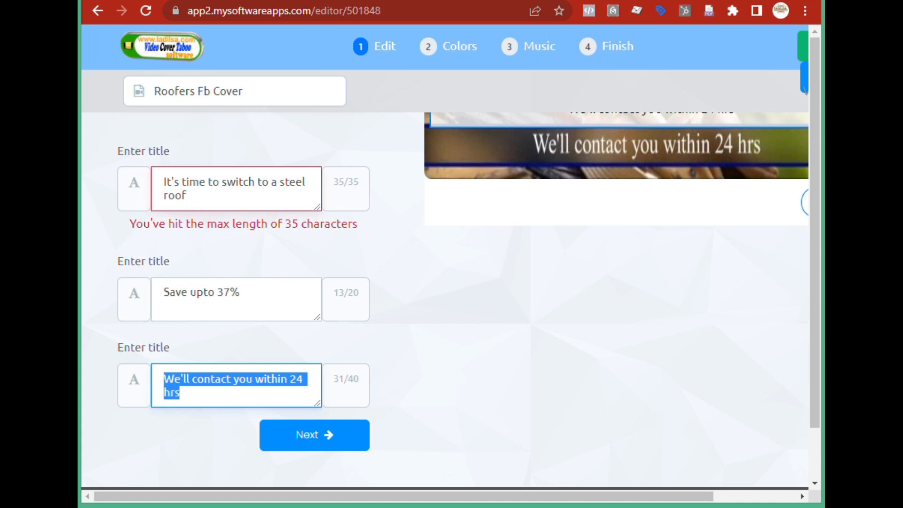
{"action": "scroll", "coordinate": [466, 414], "scroll_direction": "up", "scroll_amount": 3}
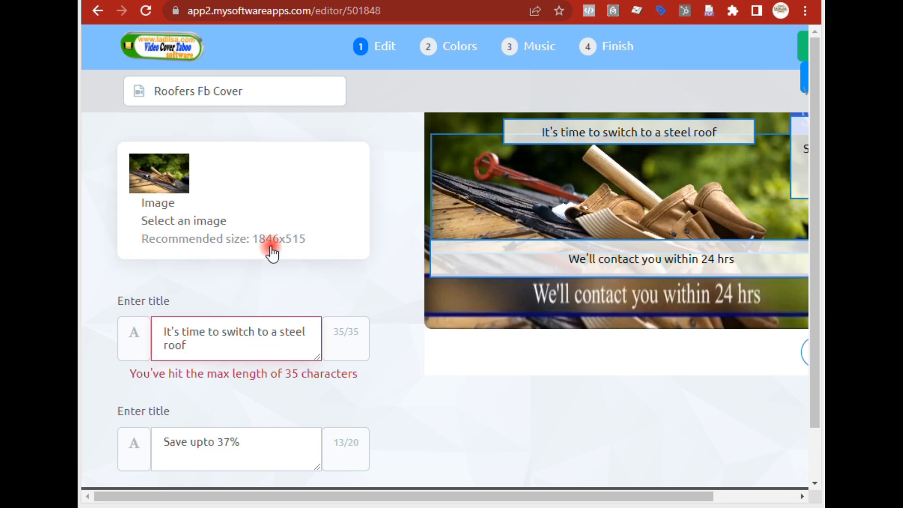
- Replace the scene 1 image with salon-nails001.jpg uploaded from the computer
{"action": "left_click", "coordinate": [167, 188]}
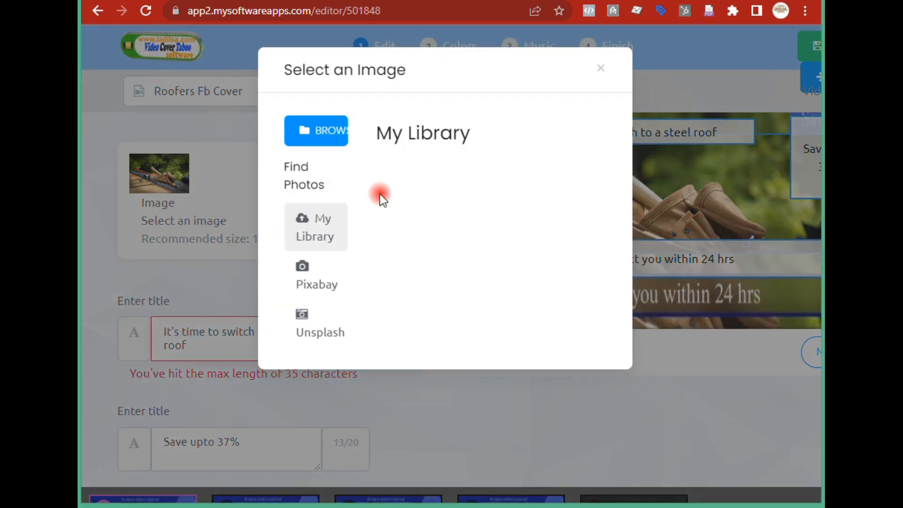
{"action": "left_click", "coordinate": [317, 133]}
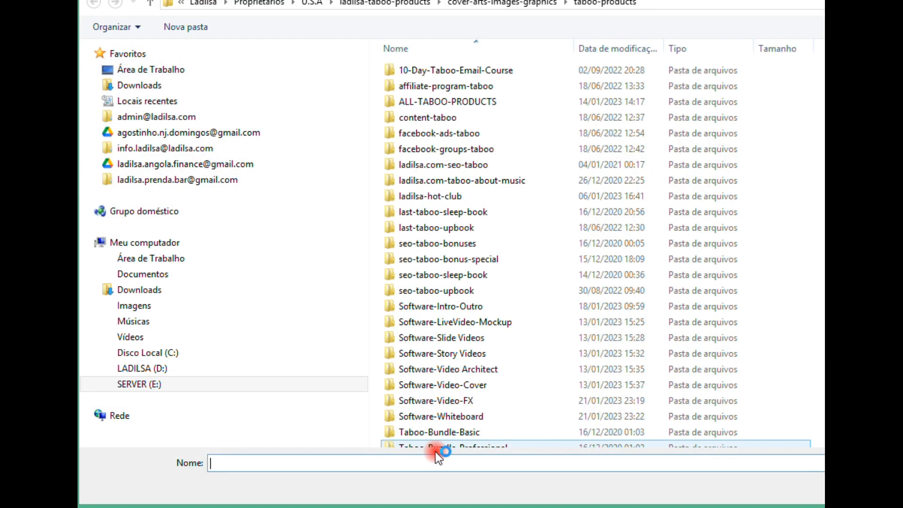
{"action": "key", "text": "ctrl+v"}
{"action": "key", "text": "Return"}
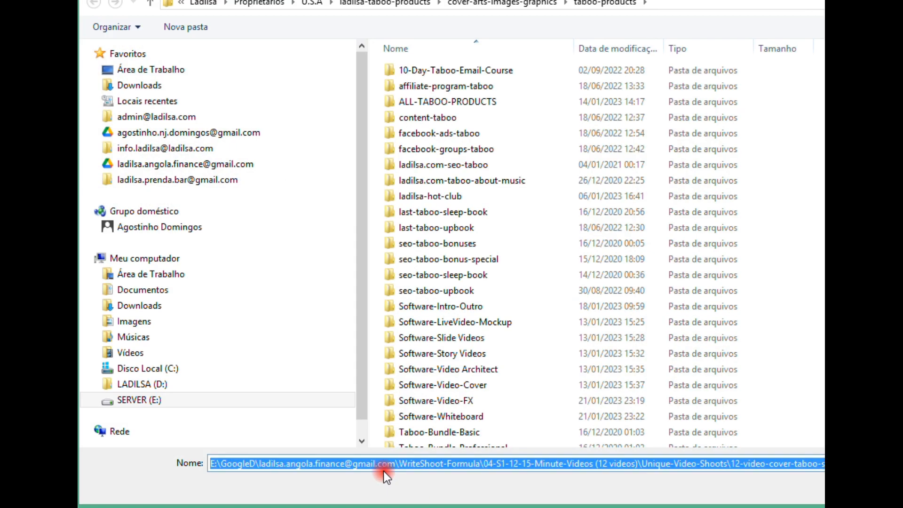
{"action": "left_click", "coordinate": [417, 128]}
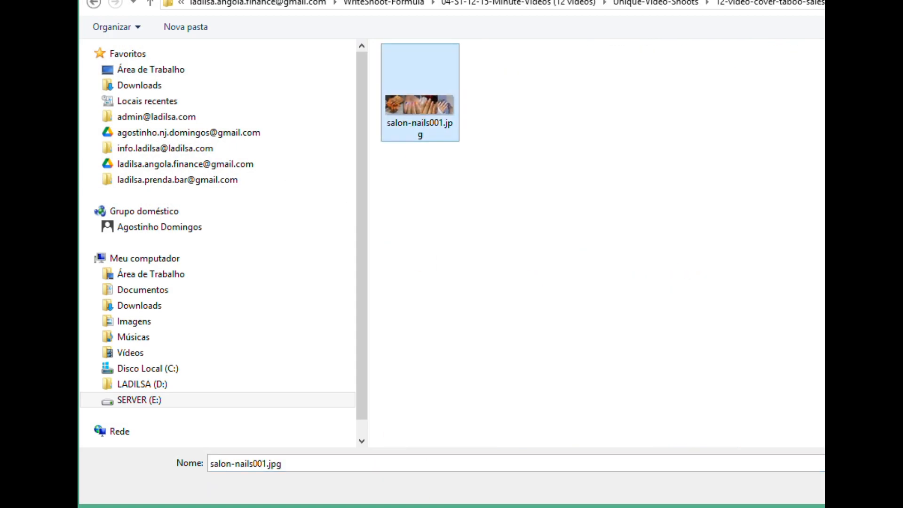
{"action": "key", "text": "Return"}
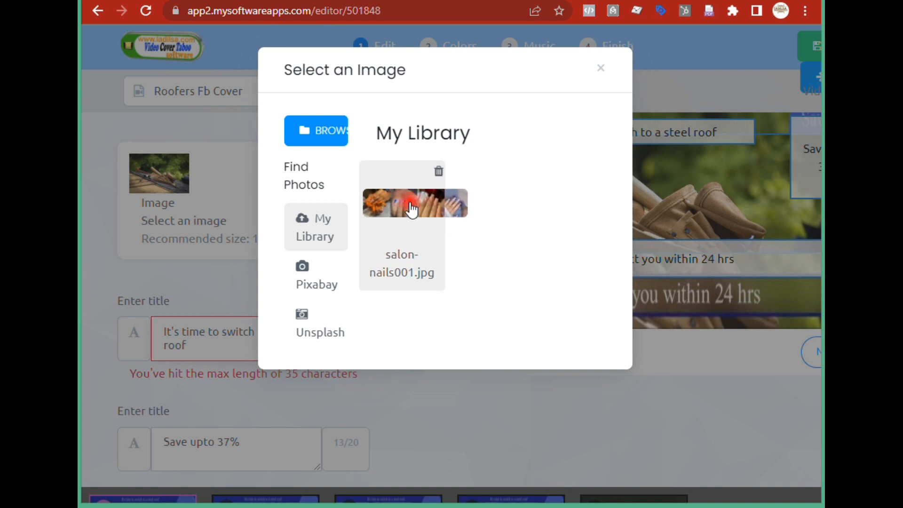
{"action": "left_click", "coordinate": [412, 209]}
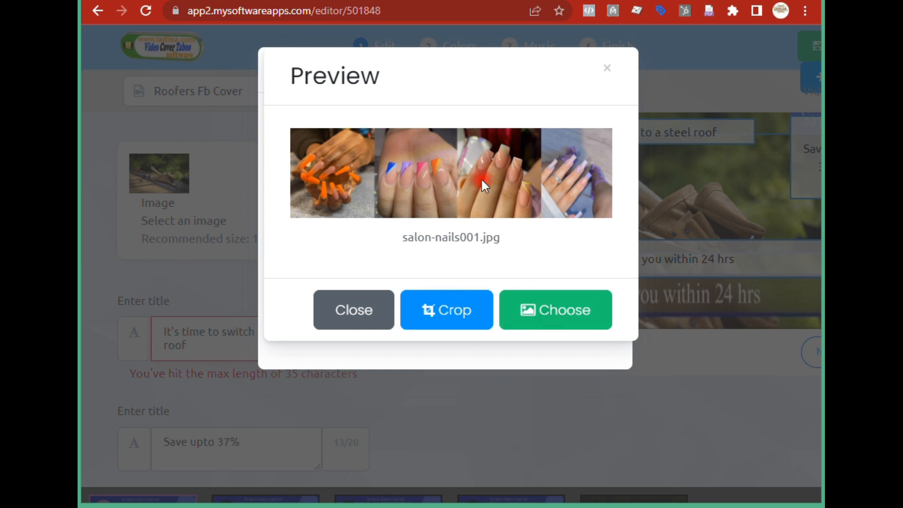
{"action": "left_click", "coordinate": [564, 319]}
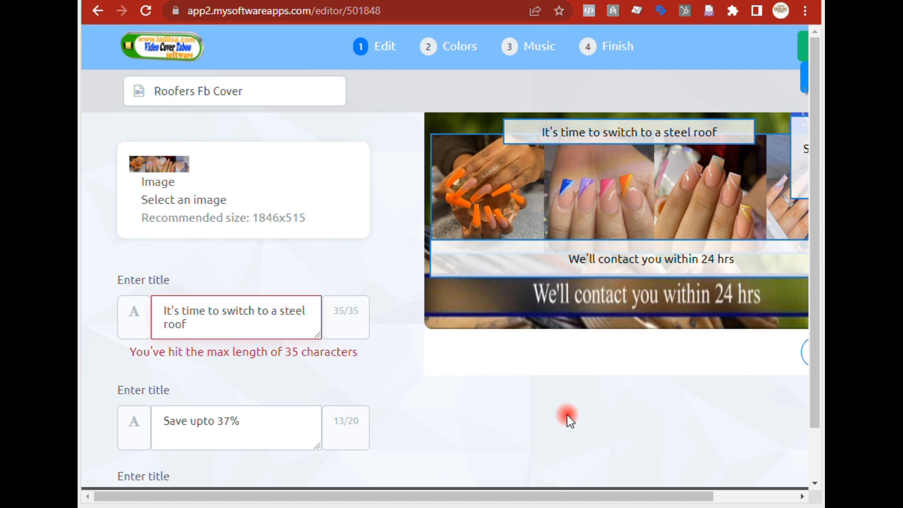
- Replace scene 1's first title text with "Your One Stop Hub"
{"action": "scroll", "coordinate": [582, 503], "scroll_direction": "down", "scroll_amount": 1}
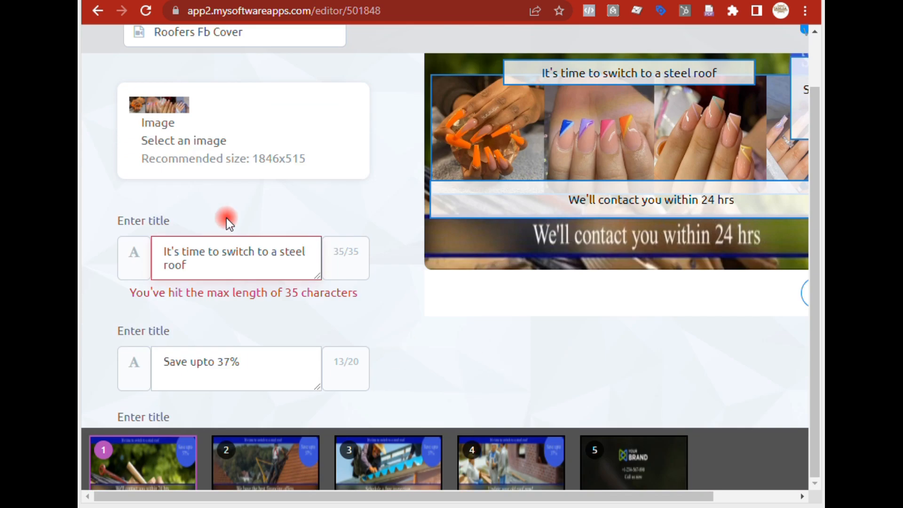
{"action": "left_click_drag", "start_coordinate": [272, 254], "coordinate": [303, 254]}
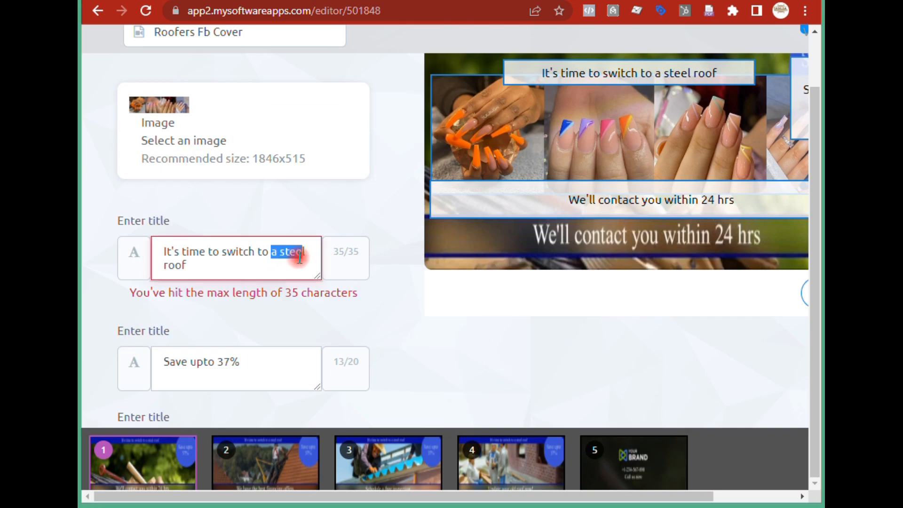
{"action": "left_click_drag", "start_coordinate": [218, 262], "coordinate": [159, 263]}
{"action": "key", "text": "BackSpace"}
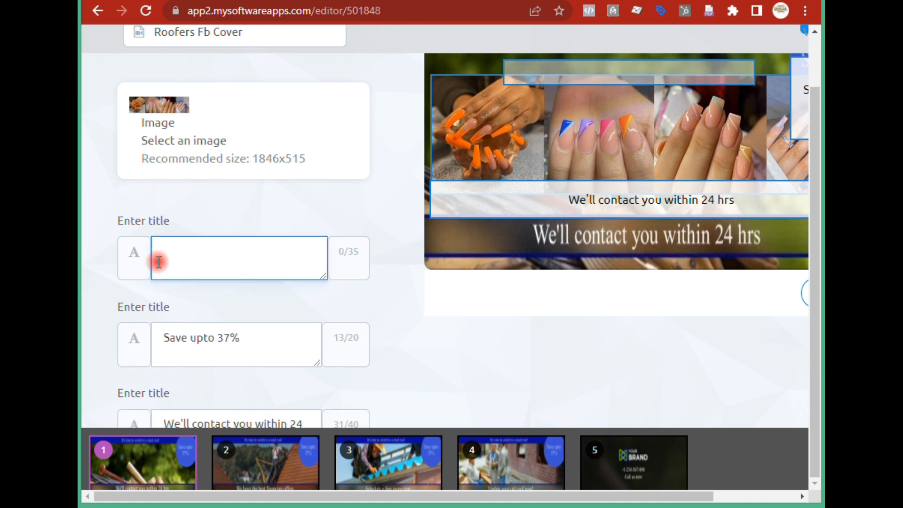
{"action": "type", "text": "Your "}
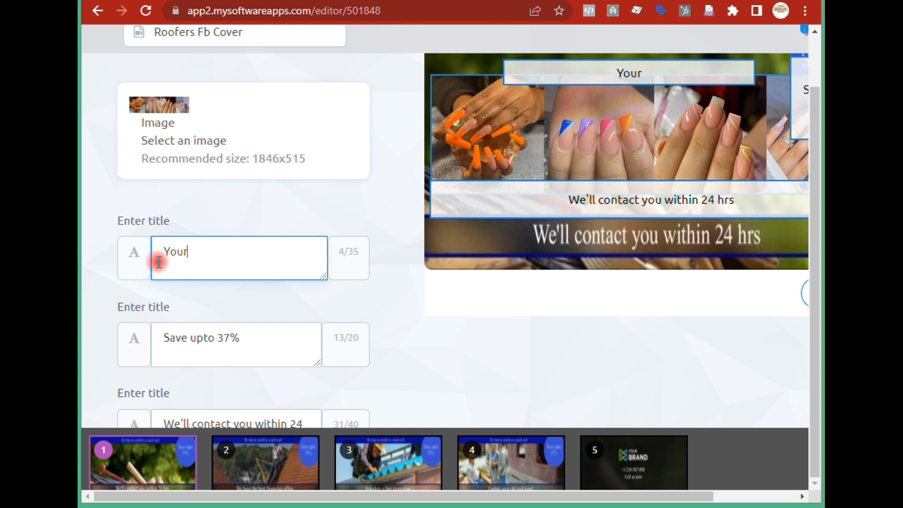
{"action": "type", "text": "One Sto"}
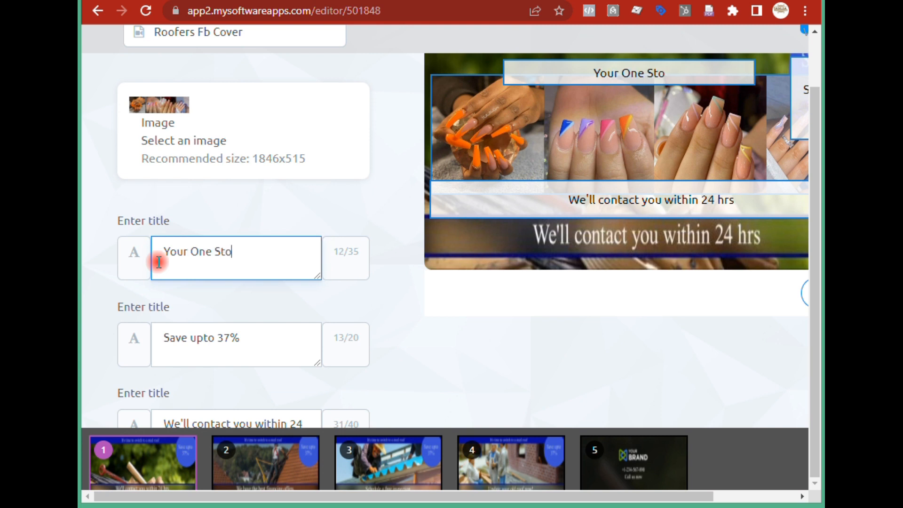
{"action": "type", "text": "p Hub"}
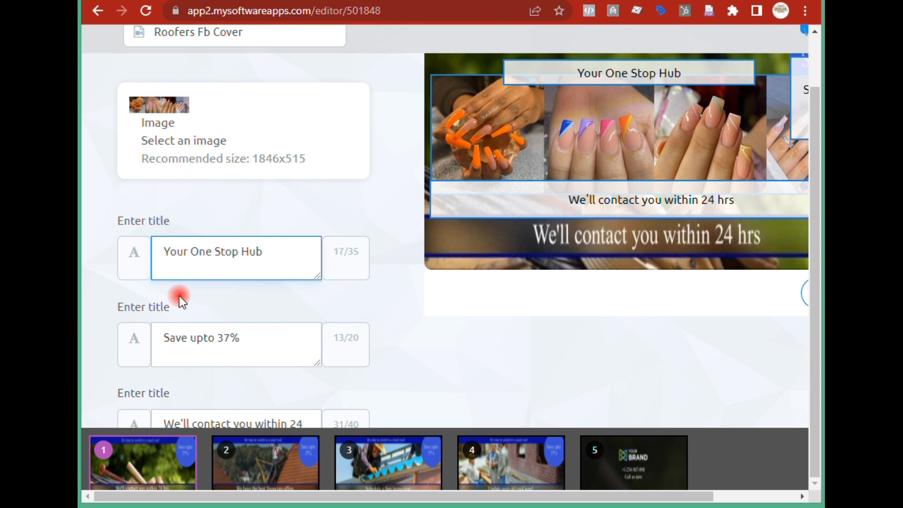
- Replace scene 1's second title text with "To Superior"
{"action": "left_click_drag", "start_coordinate": [268, 339], "coordinate": [142, 333]}
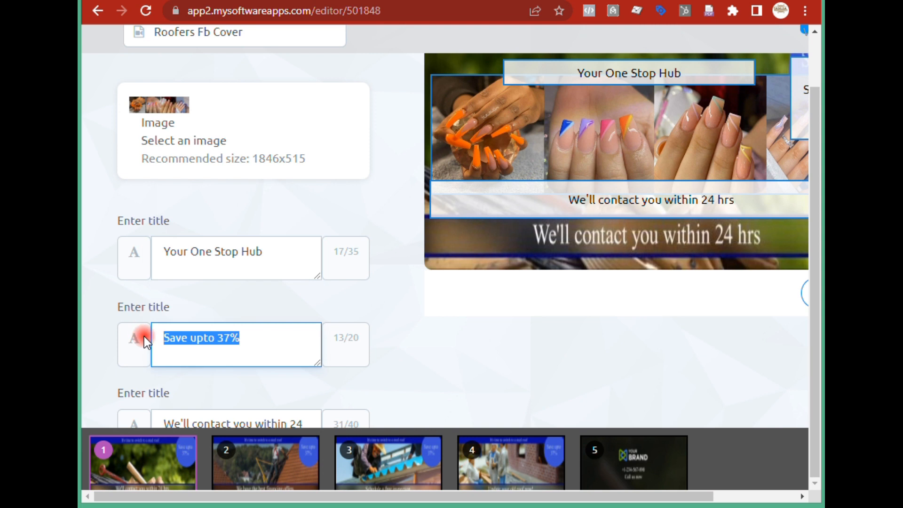
{"action": "type", "text": "To Superio"}
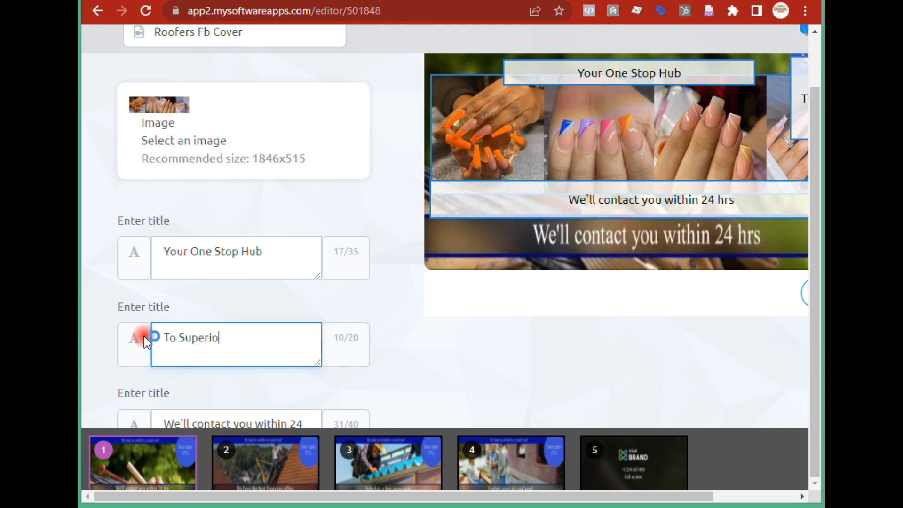
{"action": "type", "text": "r"}
- Replace scene 1's third title with "Nail Services" and move on to scene 2
{"action": "scroll", "coordinate": [477, 337], "scroll_direction": "down", "scroll_amount": 2}
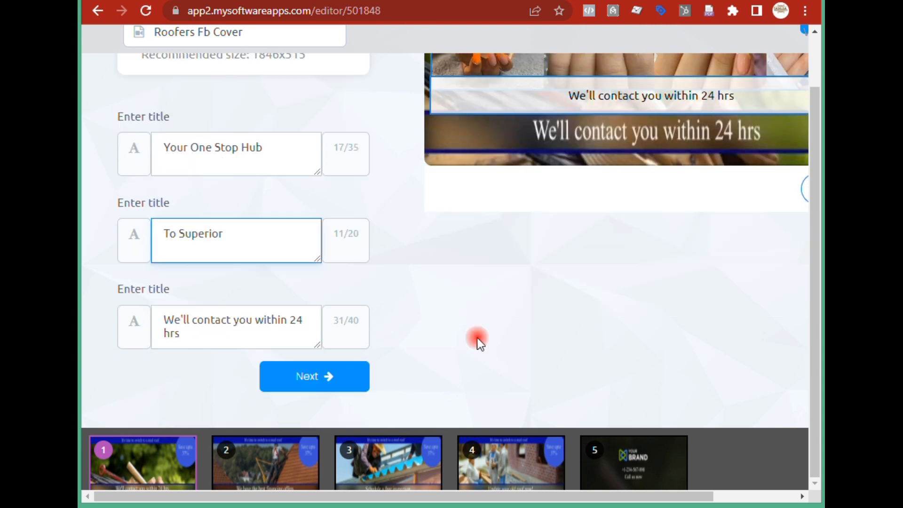
{"action": "left_click_drag", "start_coordinate": [242, 328], "coordinate": [126, 307]}
{"action": "type", "text": "Nai"}
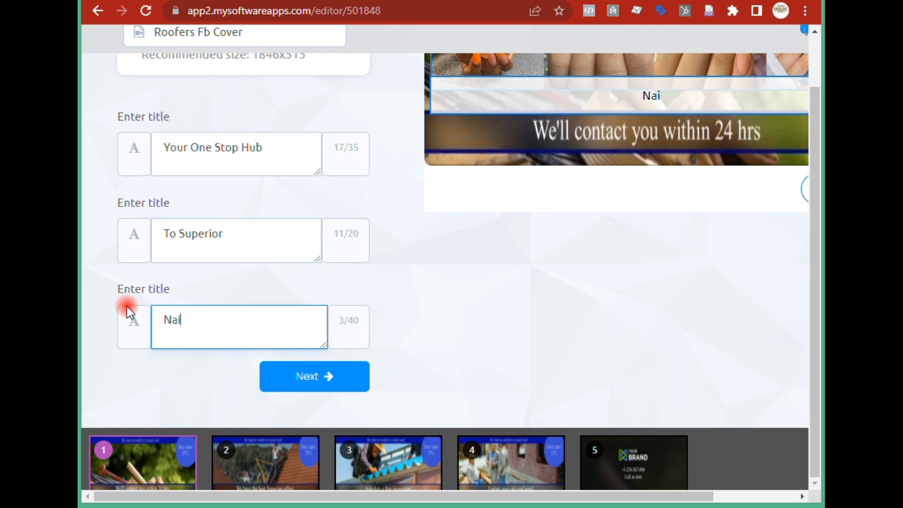
{"action": "type", "text": "l Services"}
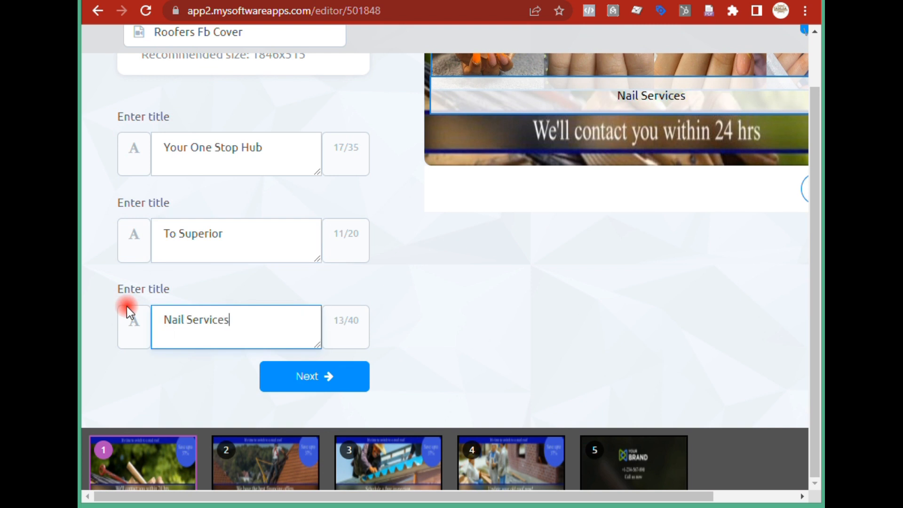
{"action": "left_click", "coordinate": [327, 380]}
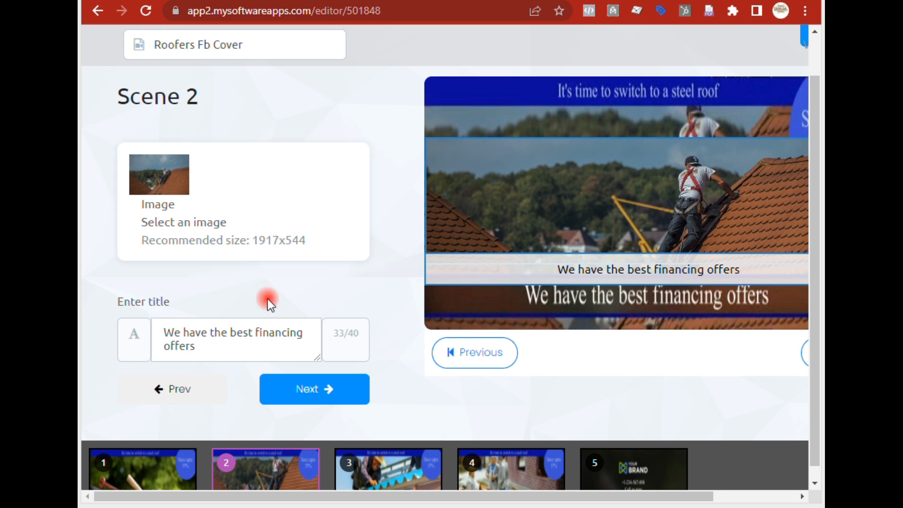
- Replace the scene 2 image with salon-nails002.jpg uploaded from the computer
{"action": "left_click", "coordinate": [191, 222]}
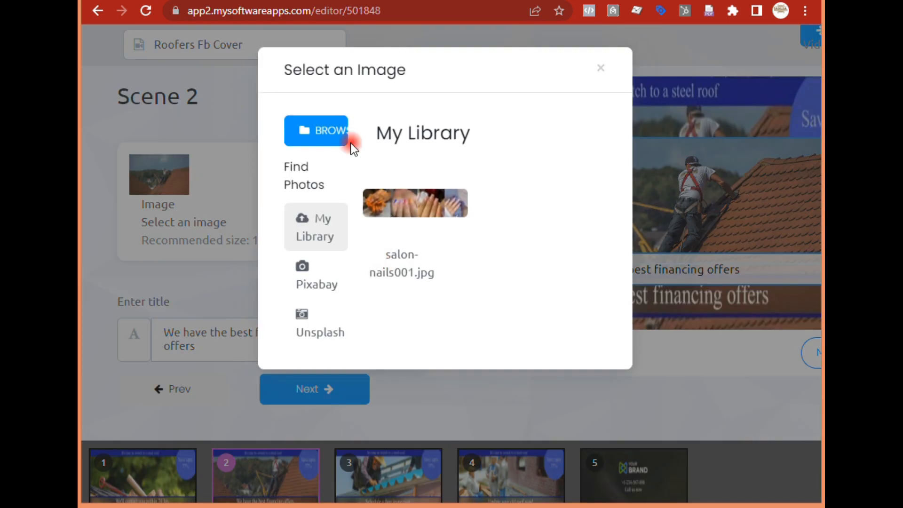
{"action": "left_click", "coordinate": [322, 130]}
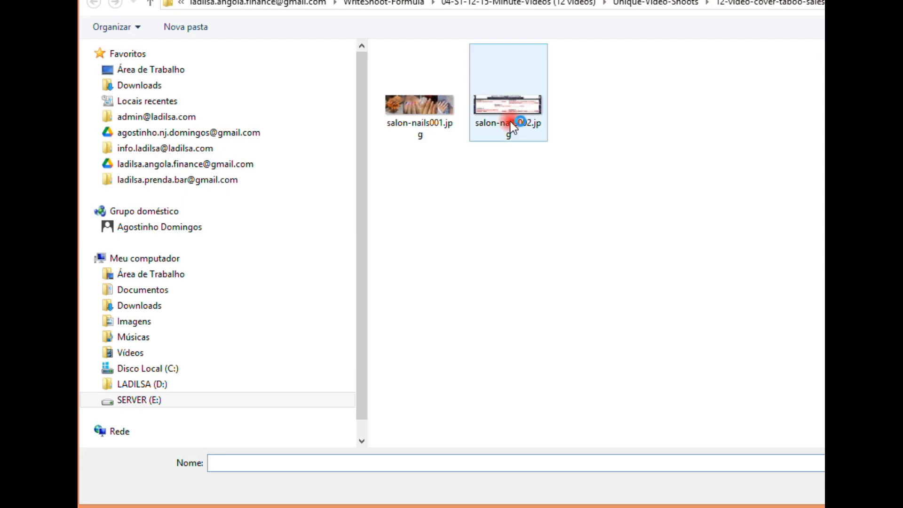
{"action": "left_click", "coordinate": [512, 111]}
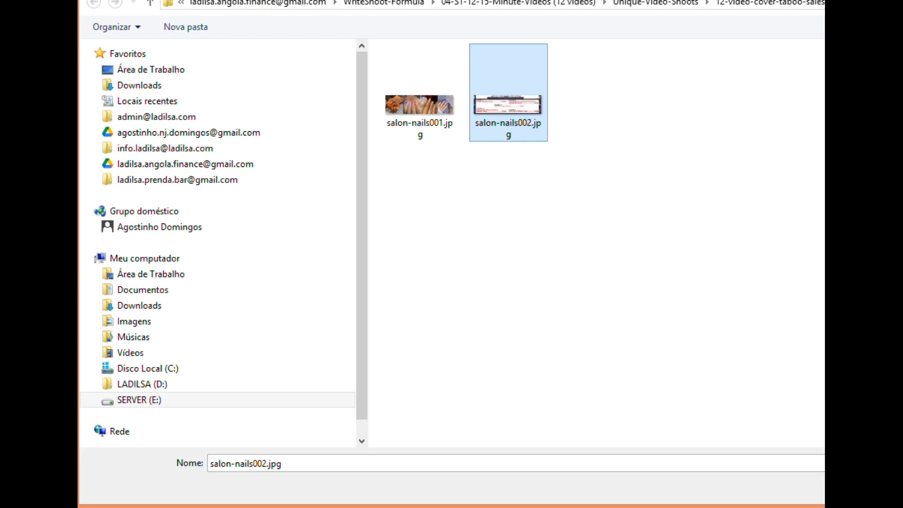
{"action": "key", "text": "Return"}
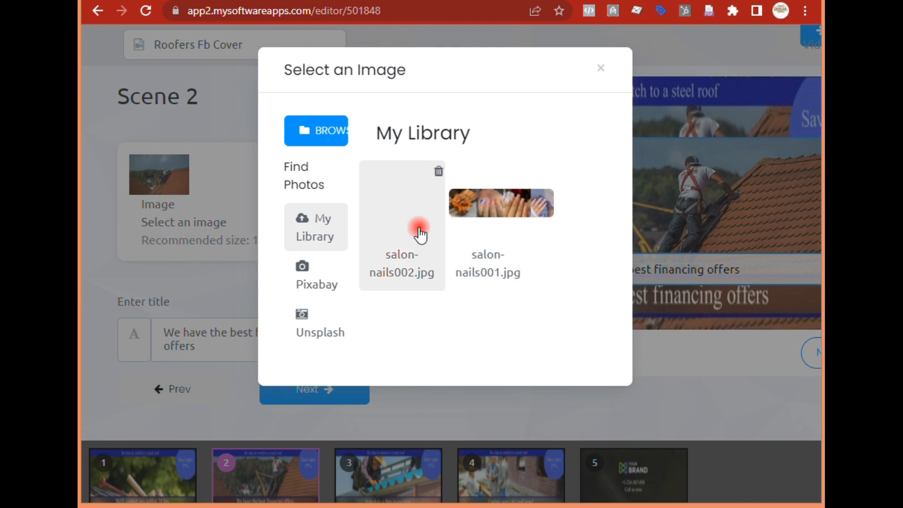
{"action": "left_click", "coordinate": [409, 213]}
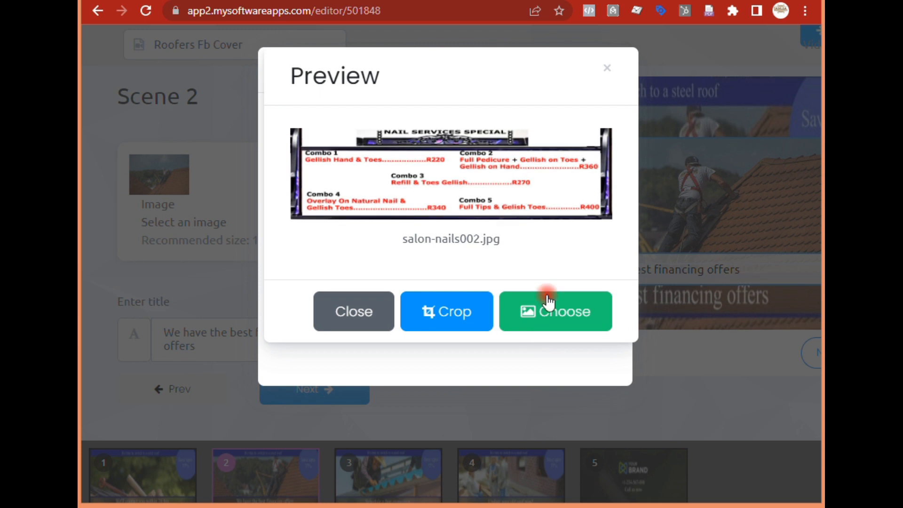
{"action": "left_click", "coordinate": [558, 323]}
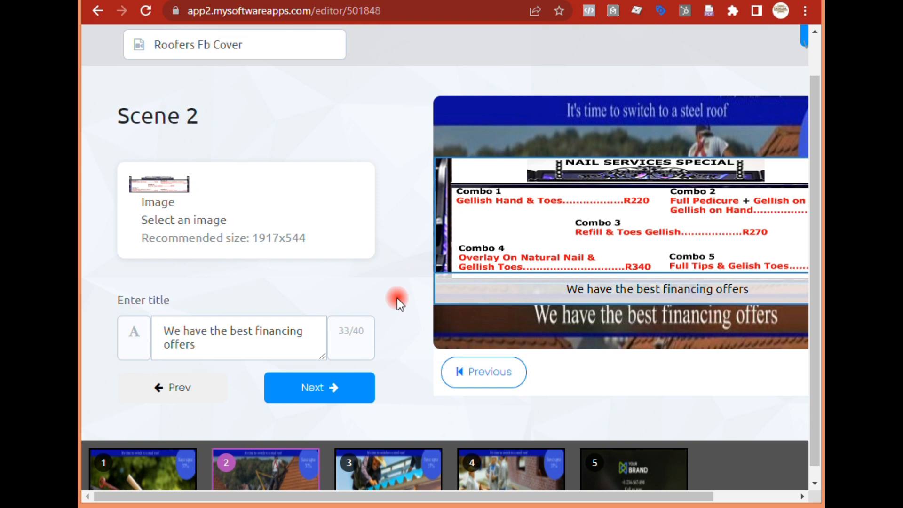
- Replace the scene 2 title with "Select One of Our Combo Packages" and move on to scene 3
{"action": "left_click_drag", "start_coordinate": [254, 353], "coordinate": [157, 323]}
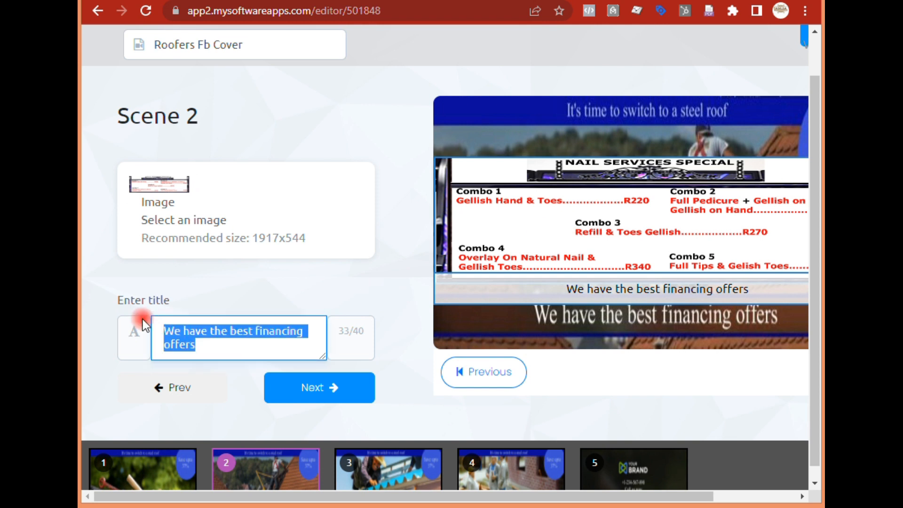
{"action": "key", "text": "BackSpace"}
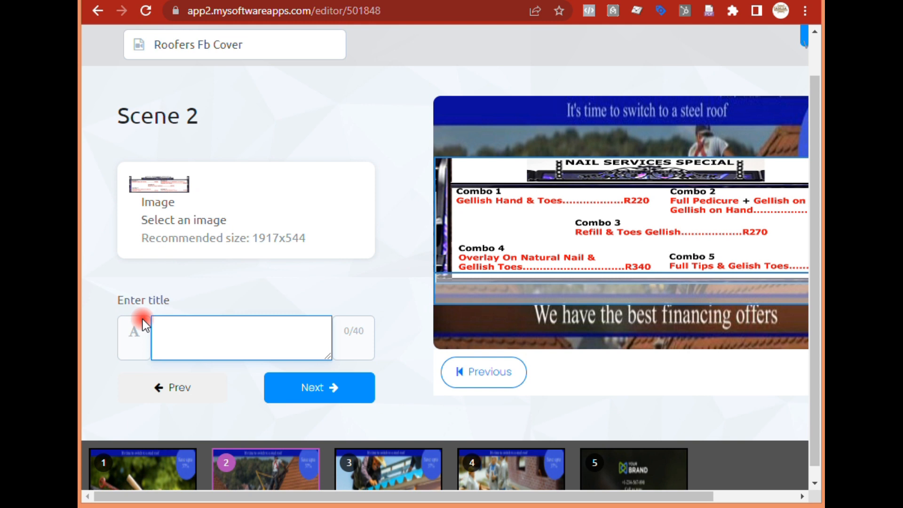
{"action": "type", "text": "S"}
{"action": "key", "text": "BackSpace"}
{"action": "type", "text": "Select"}
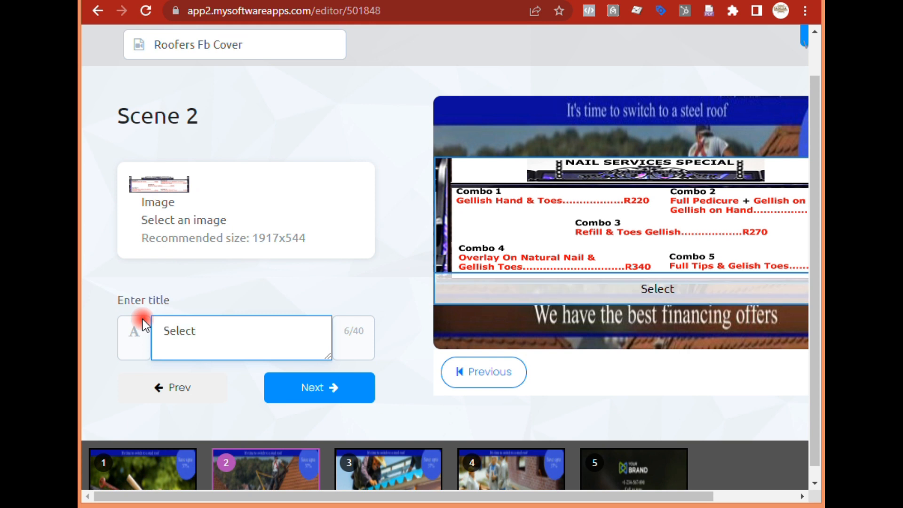
{"action": "type", "text": " One"}
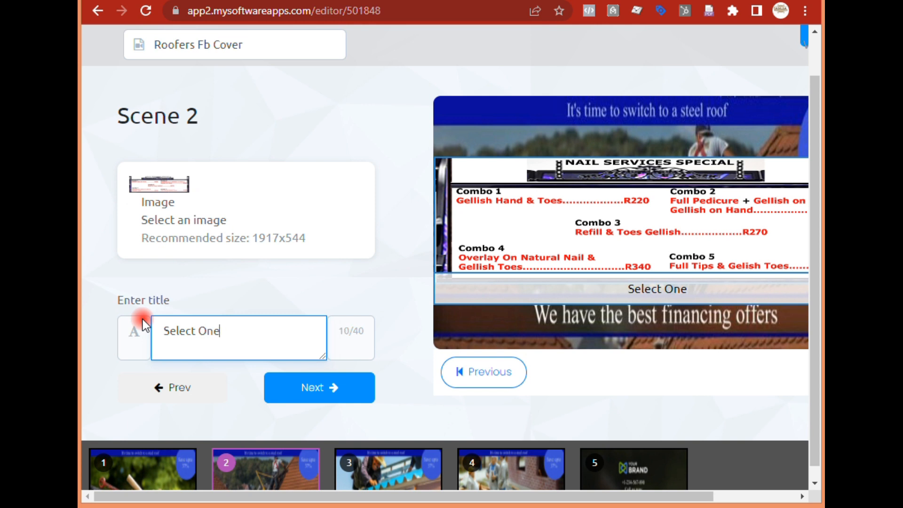
{"action": "type", "text": " of Our Co"}
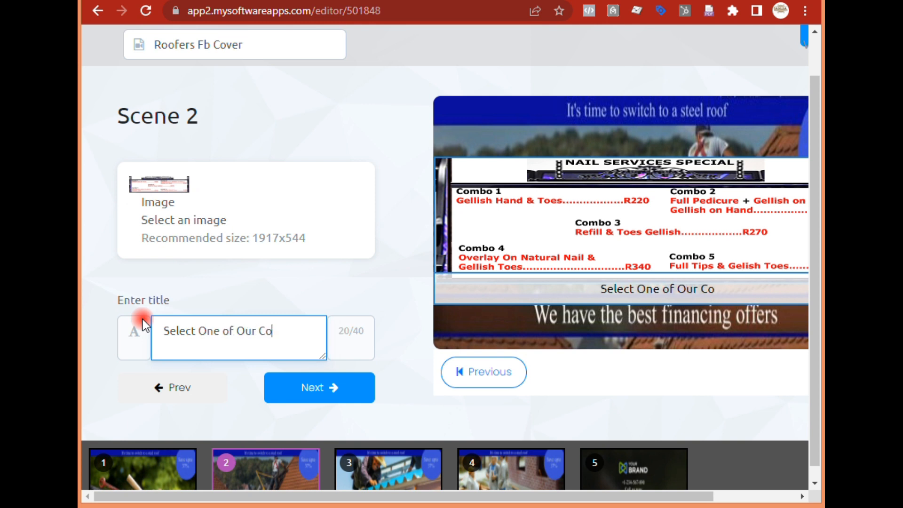
{"action": "type", "text": "mbo Packages"}
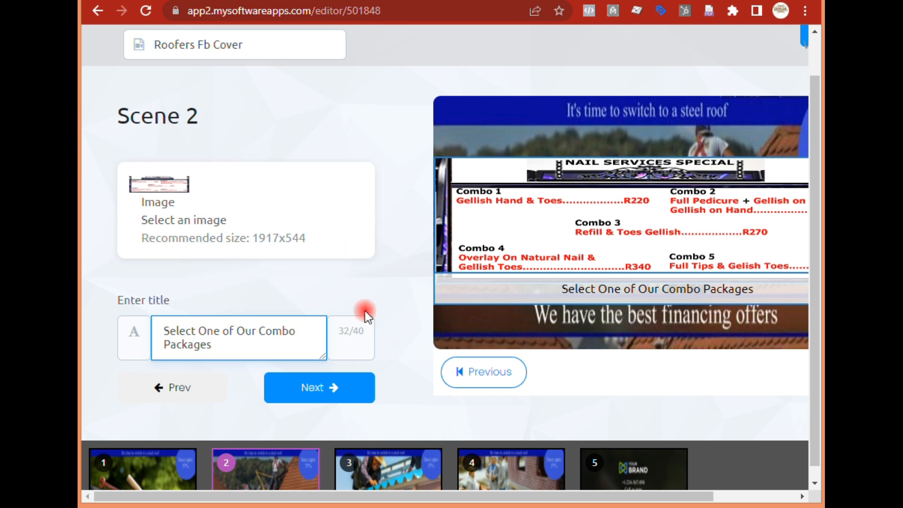
{"action": "left_click", "coordinate": [322, 396]}
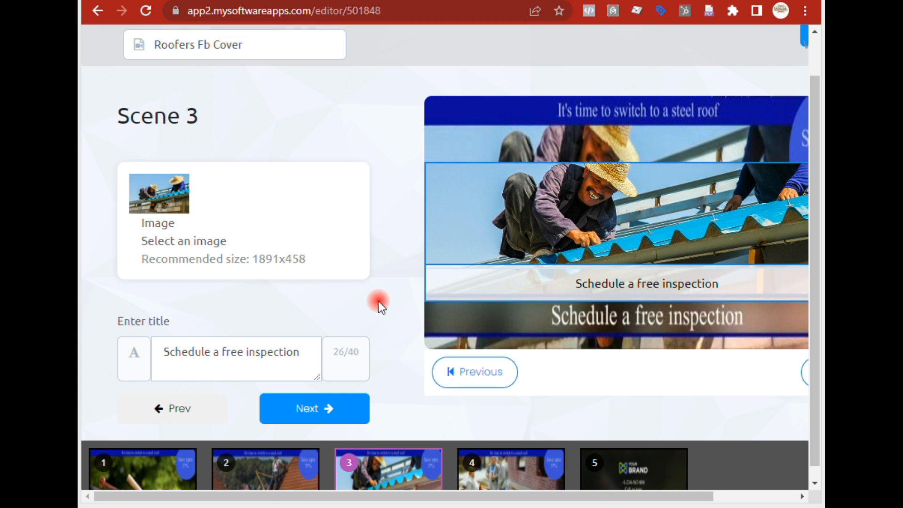
- Replace the scene 3 image with salon-nails003.jpg from the image library
{"action": "left_click", "coordinate": [192, 216]}
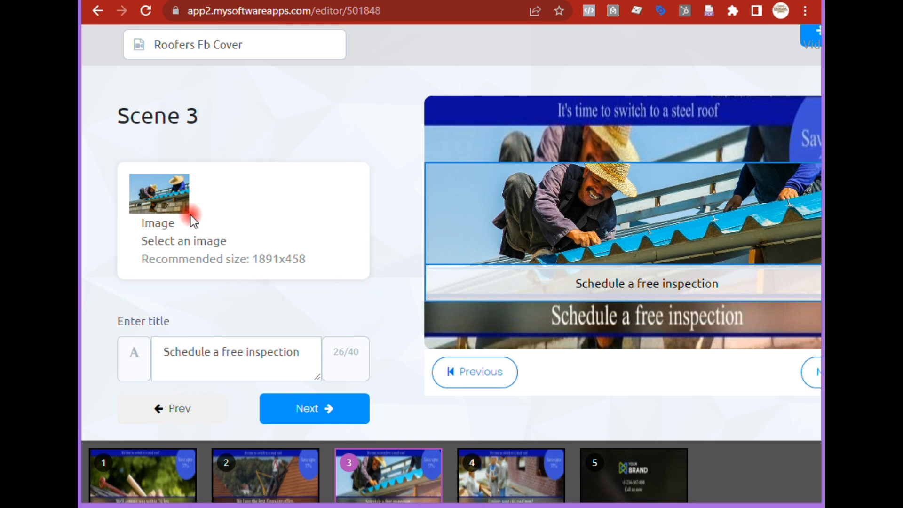
{"action": "left_click", "coordinate": [304, 242]}
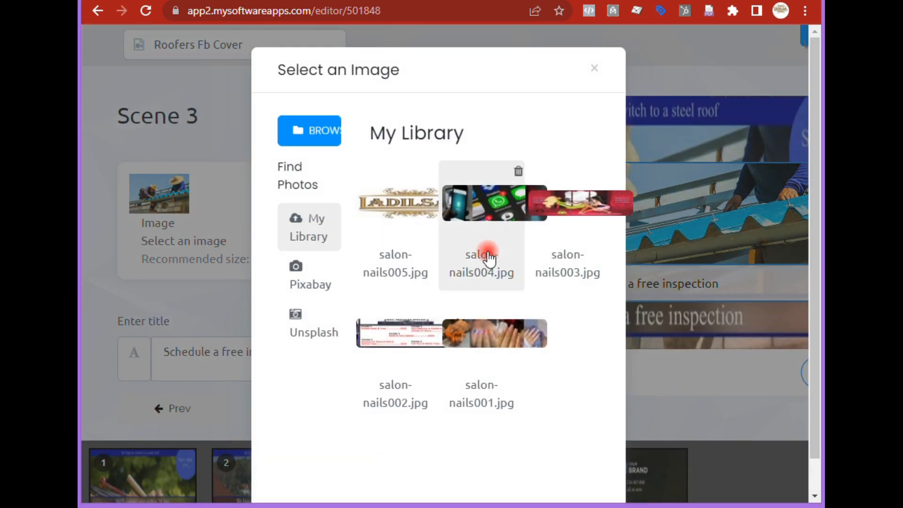
{"action": "left_click", "coordinate": [578, 232]}
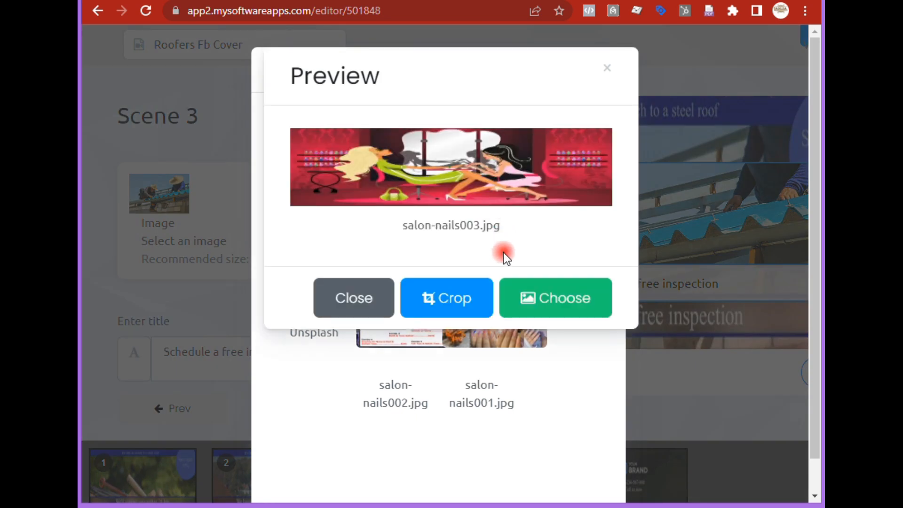
{"action": "left_click", "coordinate": [547, 298]}
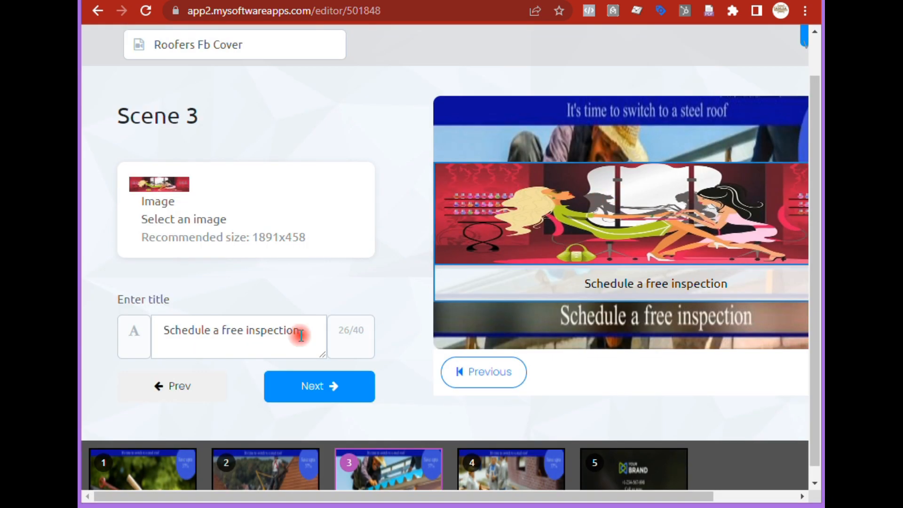
- Replace the scene 3 title with "Relaxing Treatment" and move on to scene 4
{"action": "left_click_drag", "start_coordinate": [298, 339], "coordinate": [124, 301]}
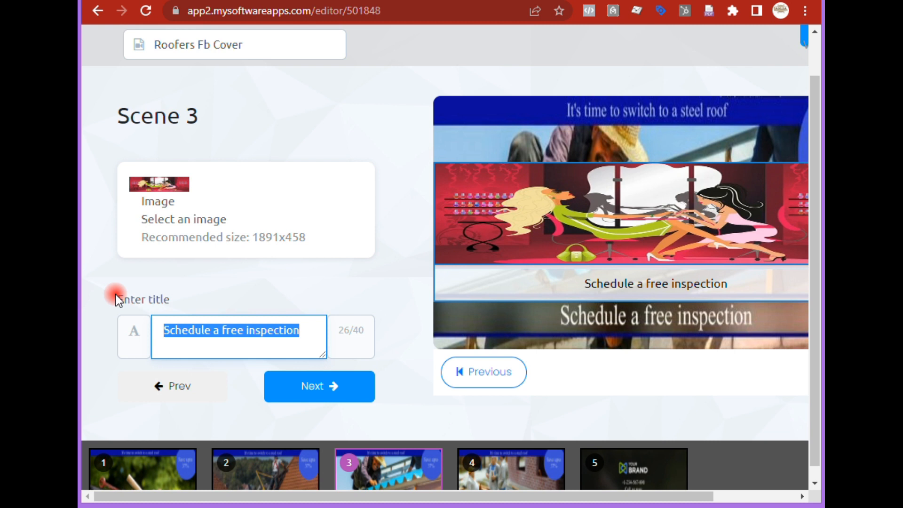
{"action": "type", "text": "Relaxing "}
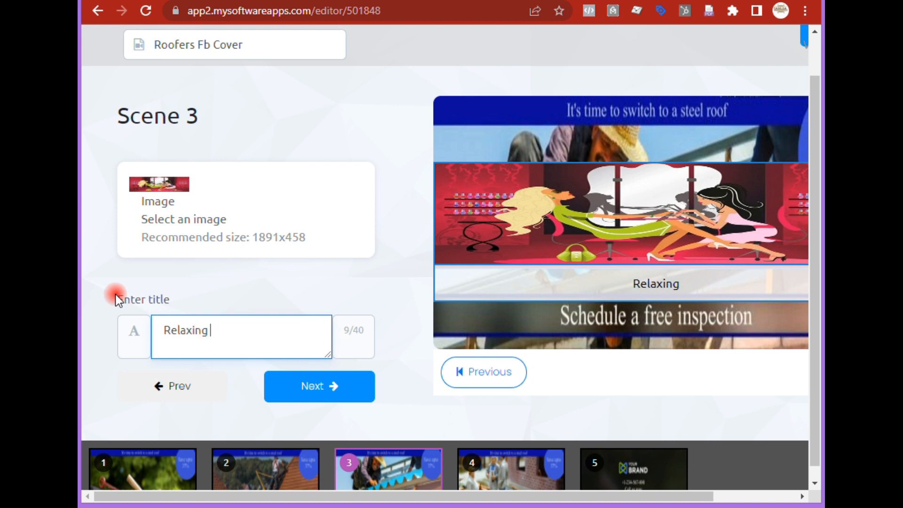
{"action": "type", "text": "Treatment"}
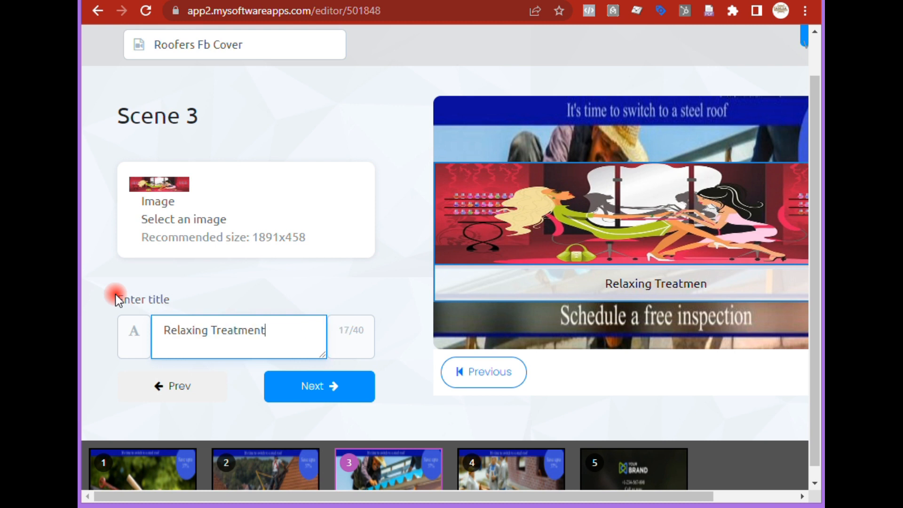
{"action": "left_click", "coordinate": [306, 391]}
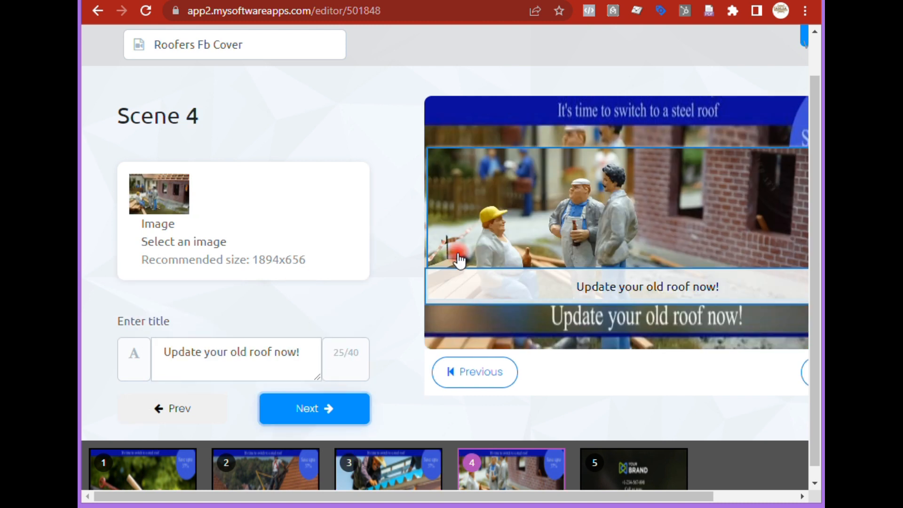
- Replace the scene 4 image with salon-nails004.jpg from the image library
{"action": "left_click", "coordinate": [252, 230]}
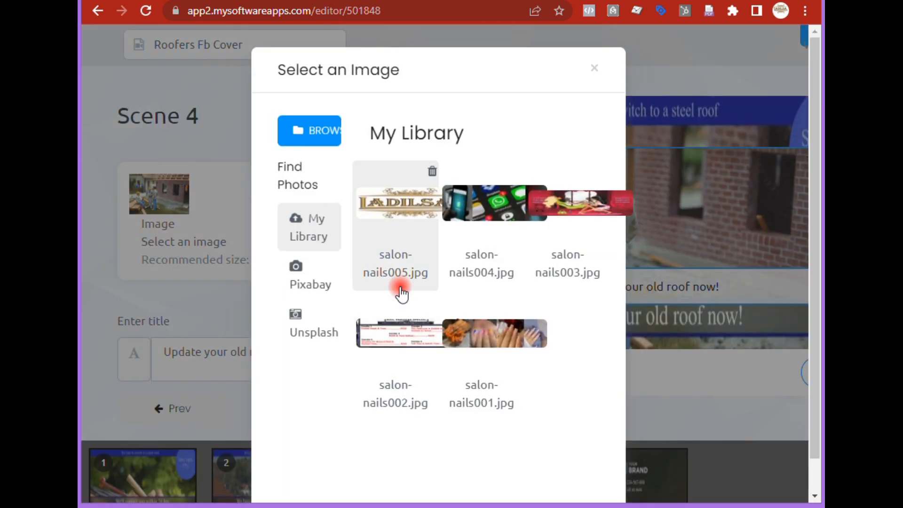
{"action": "left_click", "coordinate": [487, 218]}
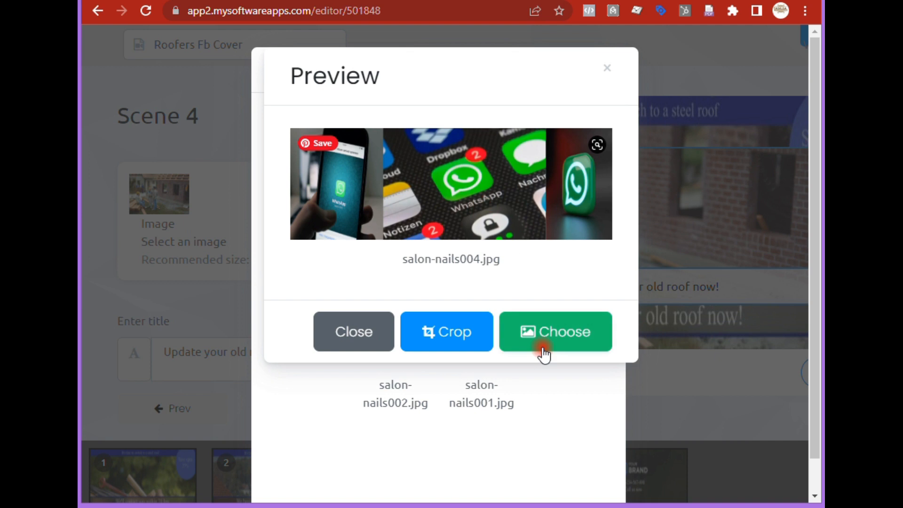
{"action": "left_click", "coordinate": [563, 335]}
- Replace the scene 4 title with "Booking via WhatsApp" and move on to scene 5
{"action": "left_click", "coordinate": [304, 334]}
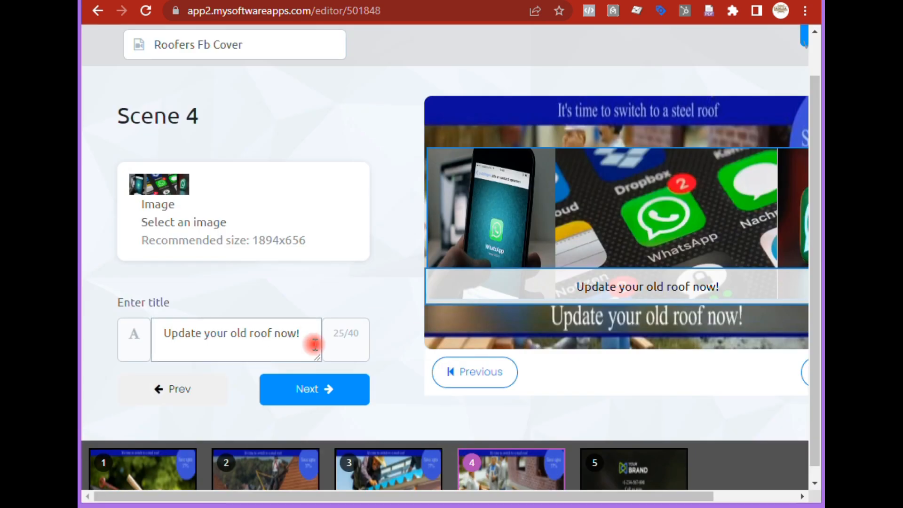
{"action": "key", "text": "ctrl+a"}
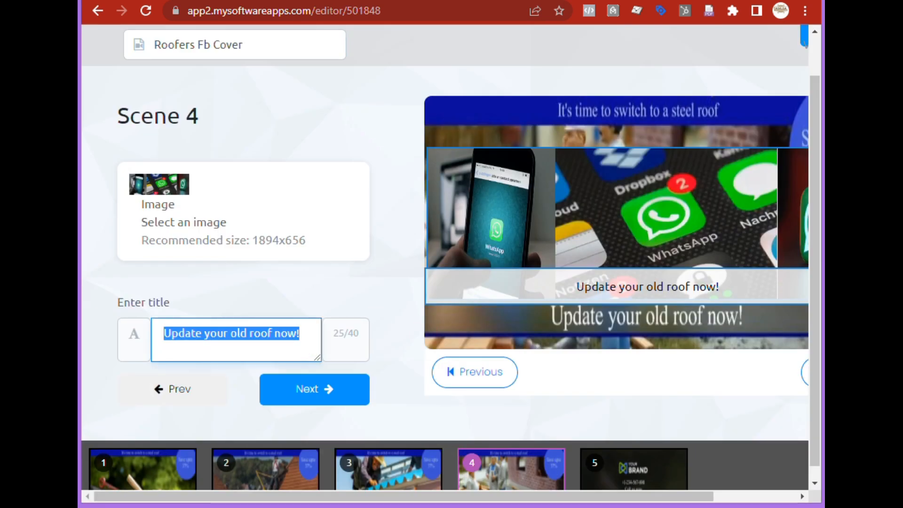
{"action": "type", "text": "Booki"}
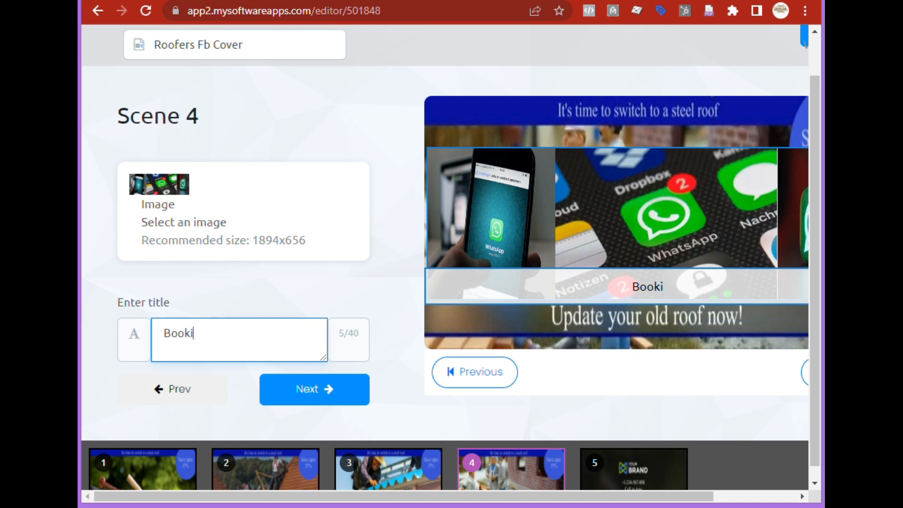
{"action": "type", "text": "ng via WhatsApp"}
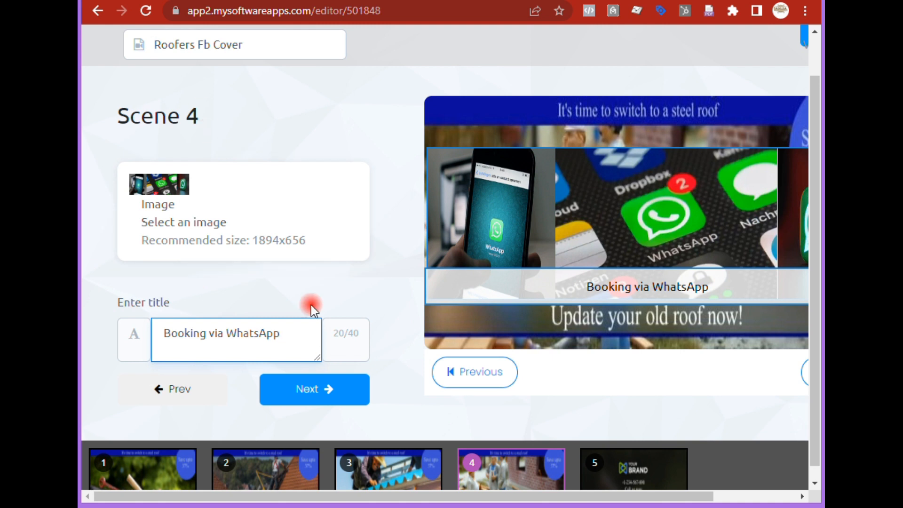
{"action": "left_click", "coordinate": [342, 392]}
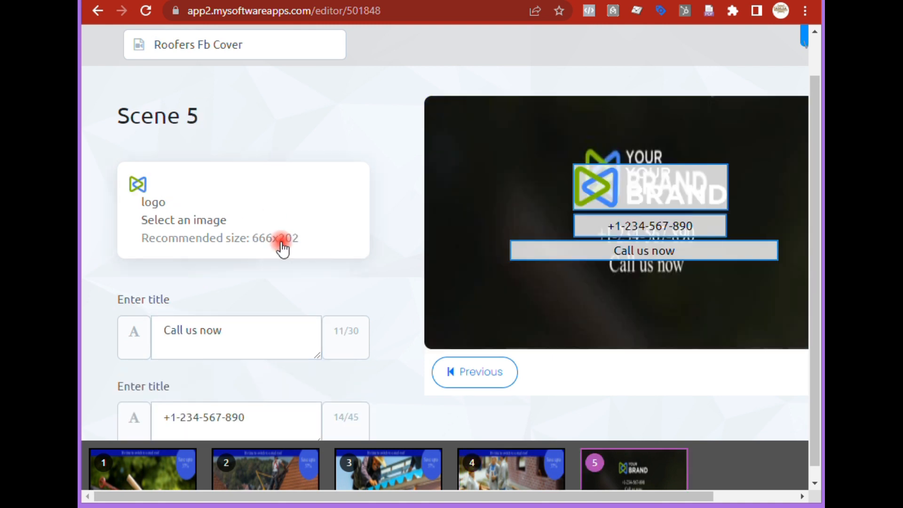
- Replace the scene 5 call-to-action title with "Book Now"
{"action": "scroll", "coordinate": [368, 277], "scroll_direction": "down", "scroll_amount": 2}
{"action": "scroll", "coordinate": [250, 163], "scroll_direction": "up", "scroll_amount": 2}
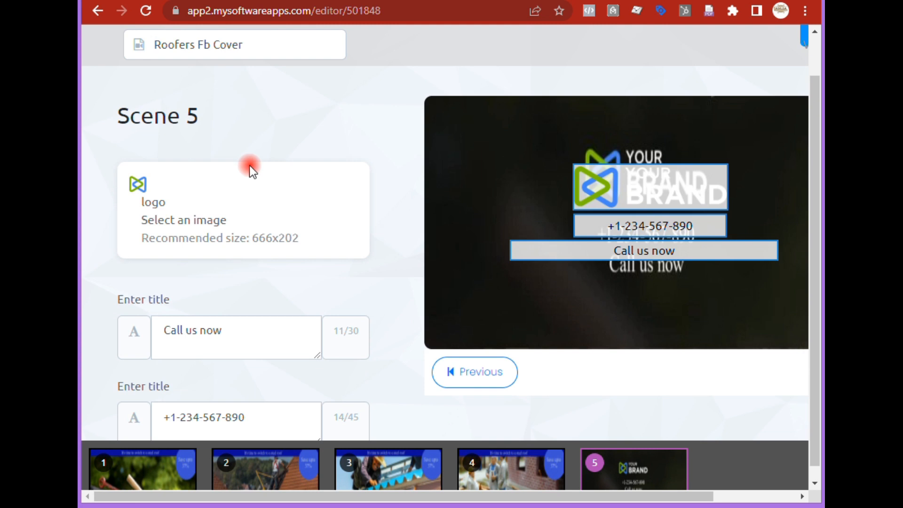
{"action": "scroll", "coordinate": [321, 258], "scroll_direction": "down", "scroll_amount": 2}
{"action": "triple_click", "coordinate": [262, 246]}
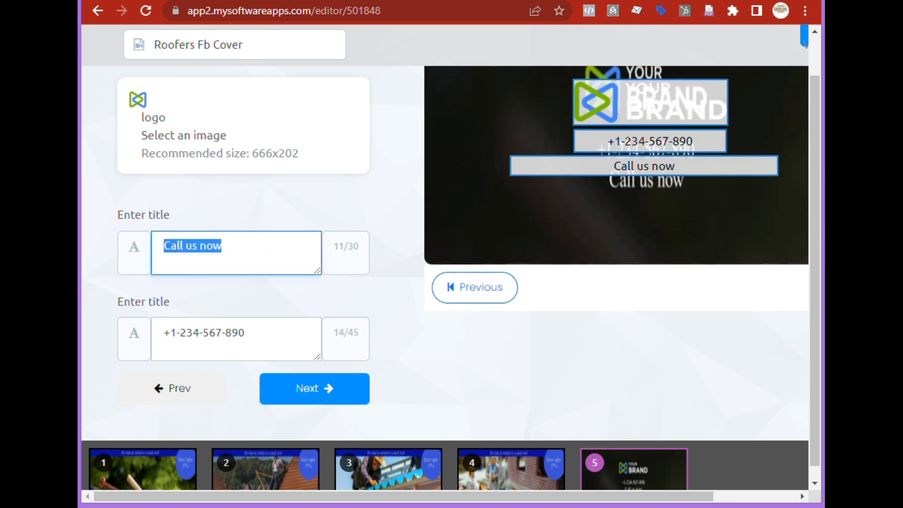
{"action": "type", "text": "Book"}
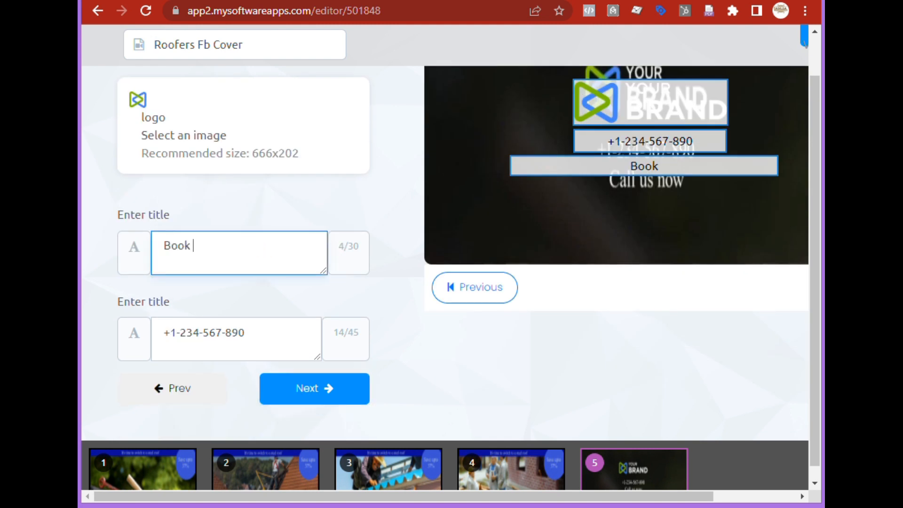
{"action": "type", "text": " Now"}
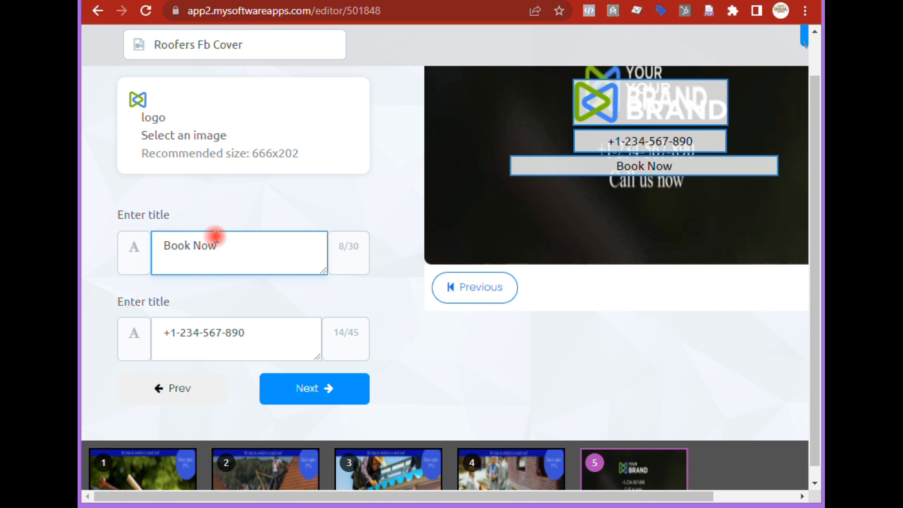
- Replace the scene 5 phone number with the salon's phone number and try to advance
{"action": "left_click_drag", "start_coordinate": [262, 336], "coordinate": [172, 332]}
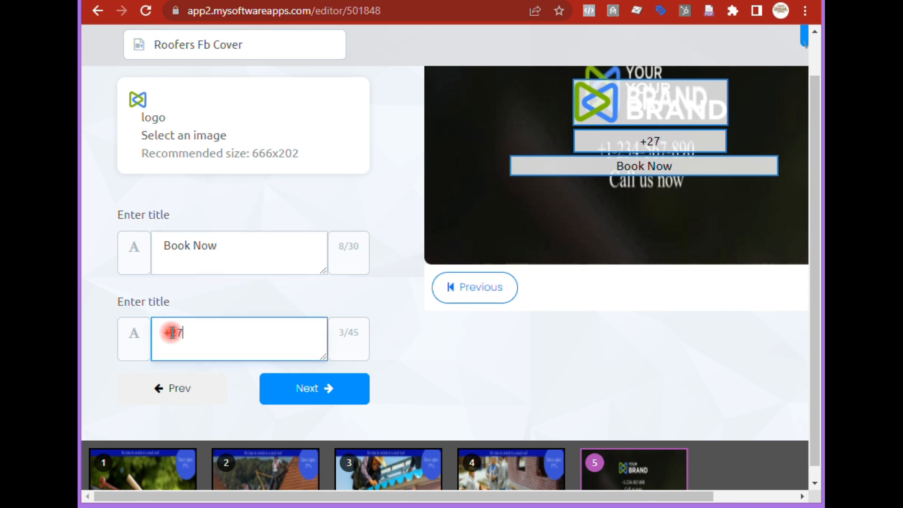
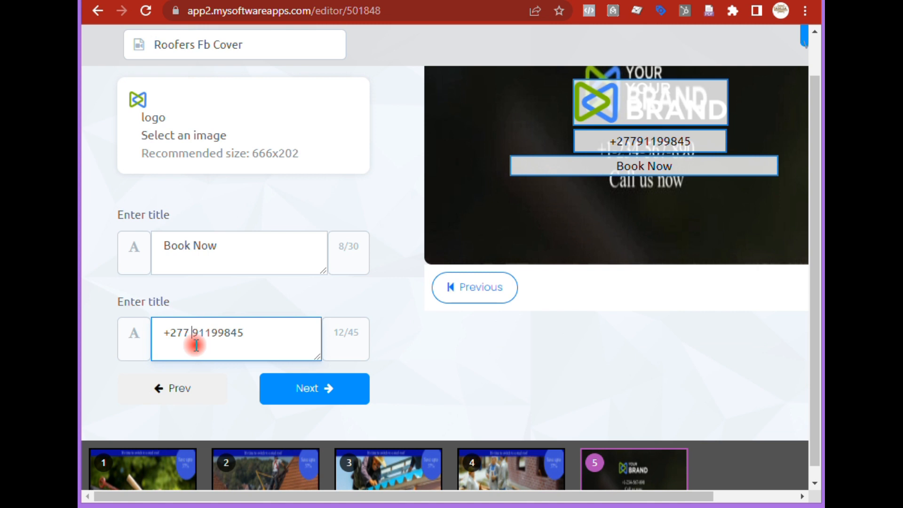
{"action": "key", "text": "Right"}
{"action": "key", "text": "Right"}
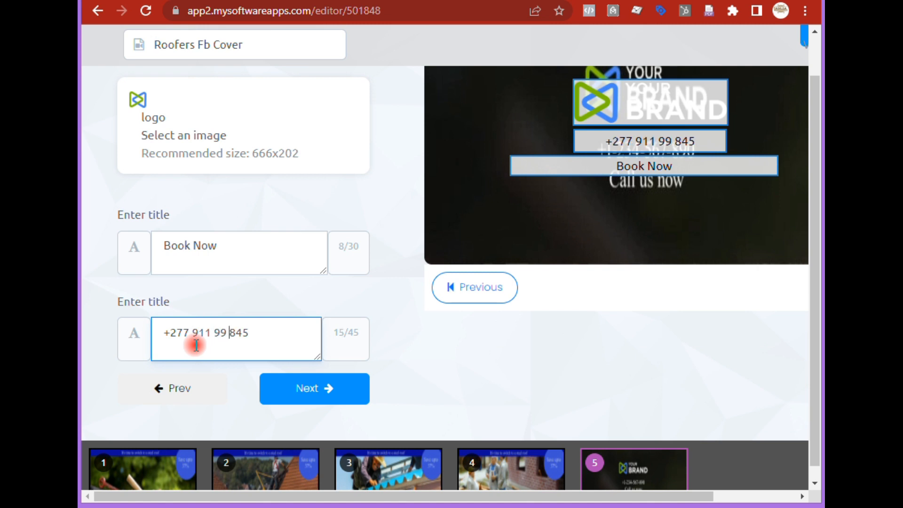
{"action": "left_click", "coordinate": [304, 390]}
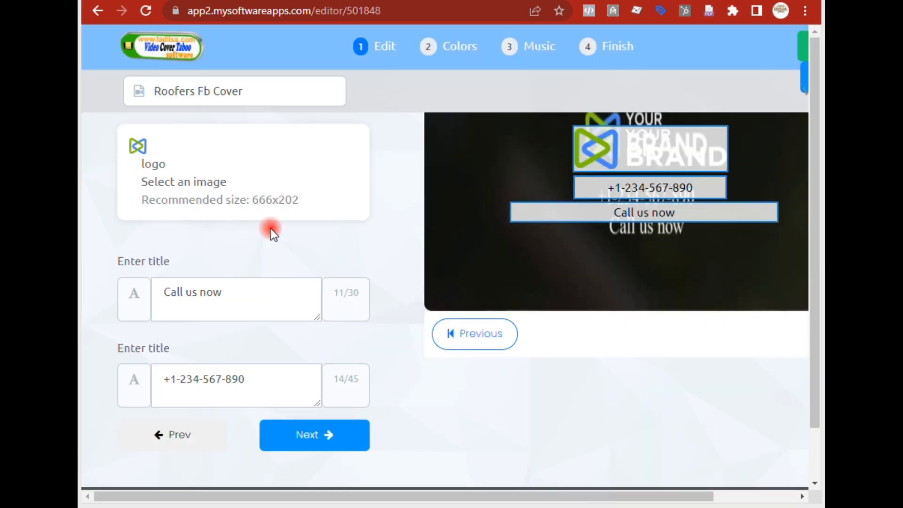
- Replace the scene 5 logo with salon-nails005.jpg from the image library
{"action": "left_click", "coordinate": [229, 183]}
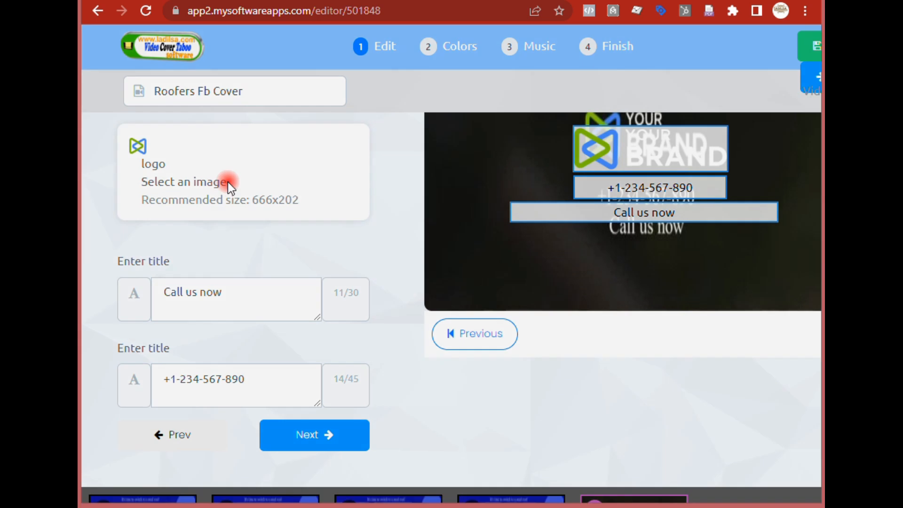
{"action": "left_click", "coordinate": [396, 207]}
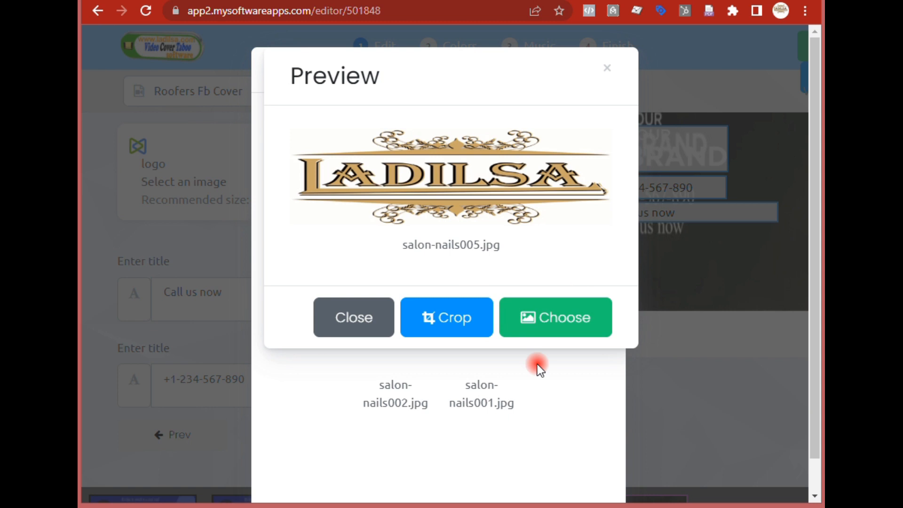
{"action": "left_click", "coordinate": [579, 325]}
- Replace the scene 5 call-to-action title with "Book Now"
{"action": "left_click", "coordinate": [267, 303]}
{"action": "key", "text": "ctrl+a"}
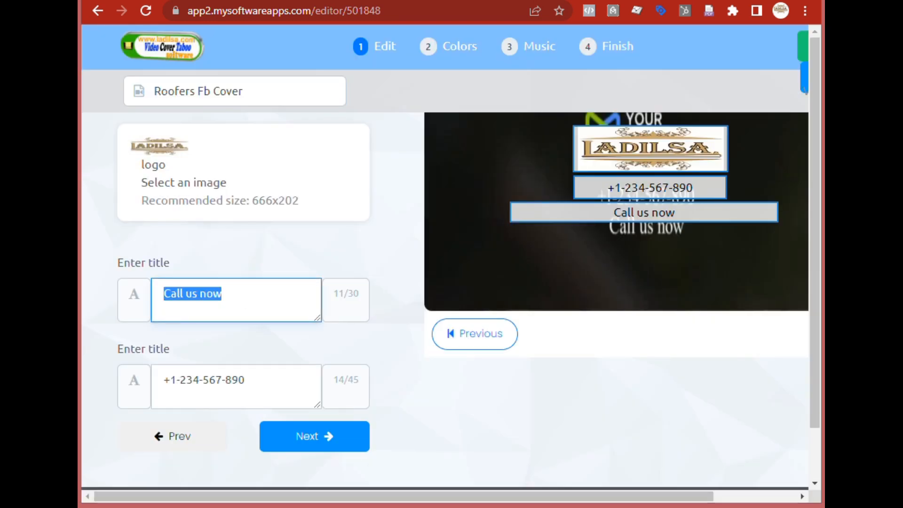
{"action": "type", "text": "Book Now"}
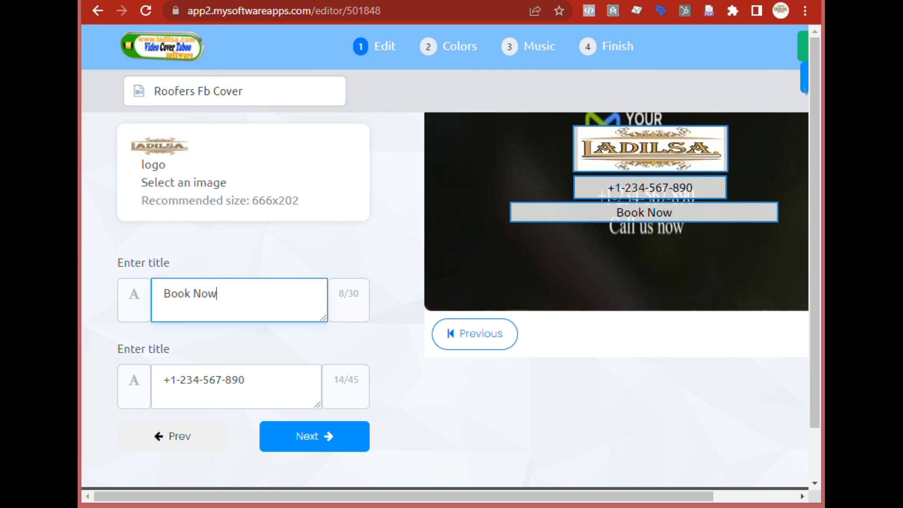
- Replace the scene 5 phone number with the salon's phone number and continue to the Colors stage
{"action": "key", "text": "Tab"}
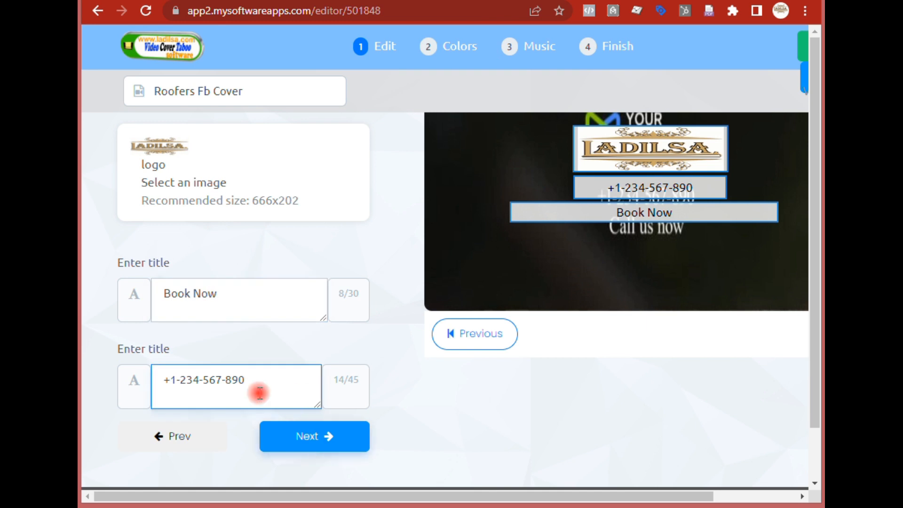
{"action": "left_click_drag", "start_coordinate": [258, 381], "coordinate": [170, 379]}
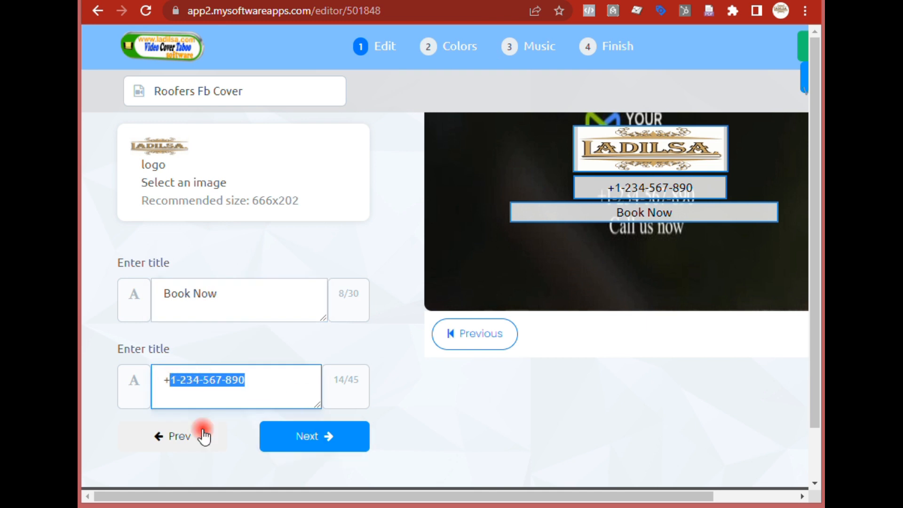
{"action": "type", "text": "7"}
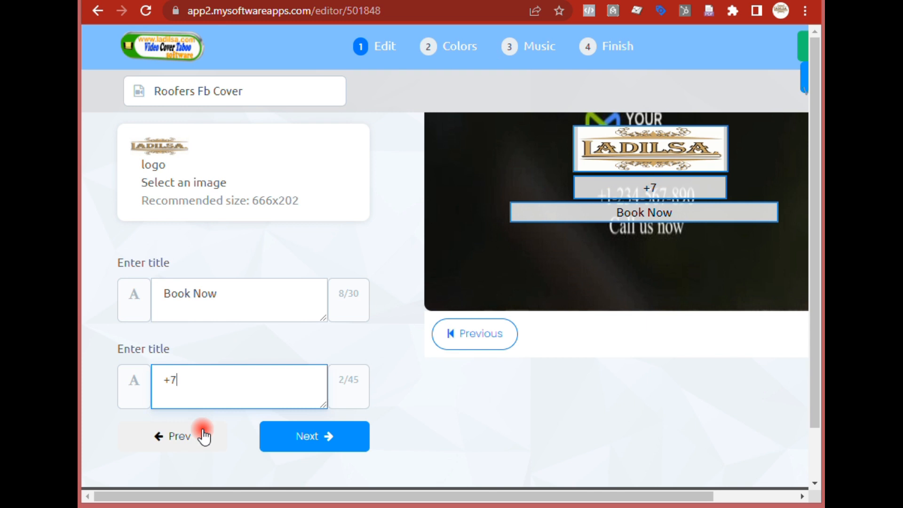
{"action": "key", "text": "BackSpace"}
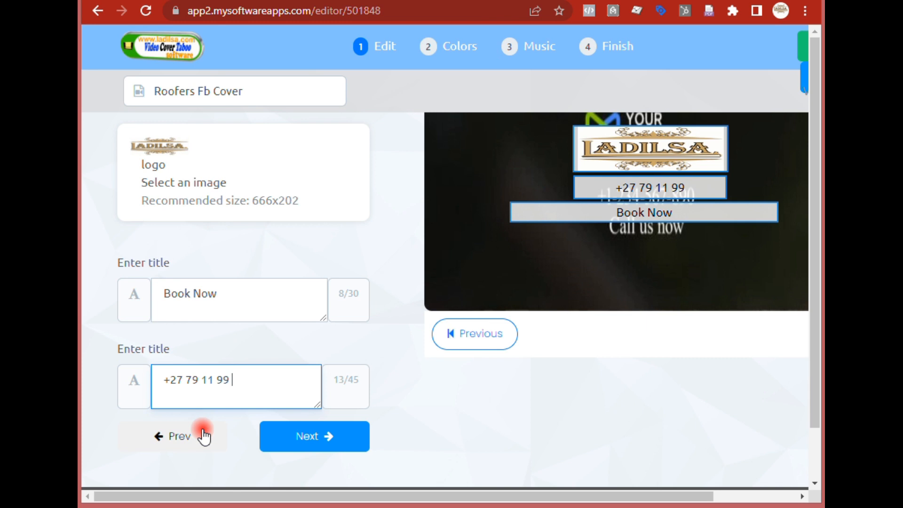
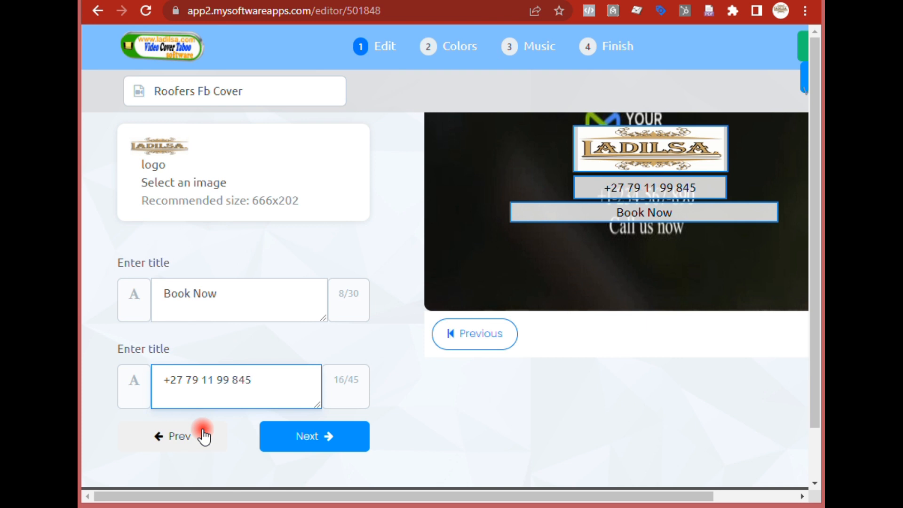
{"action": "left_click", "coordinate": [304, 435]}
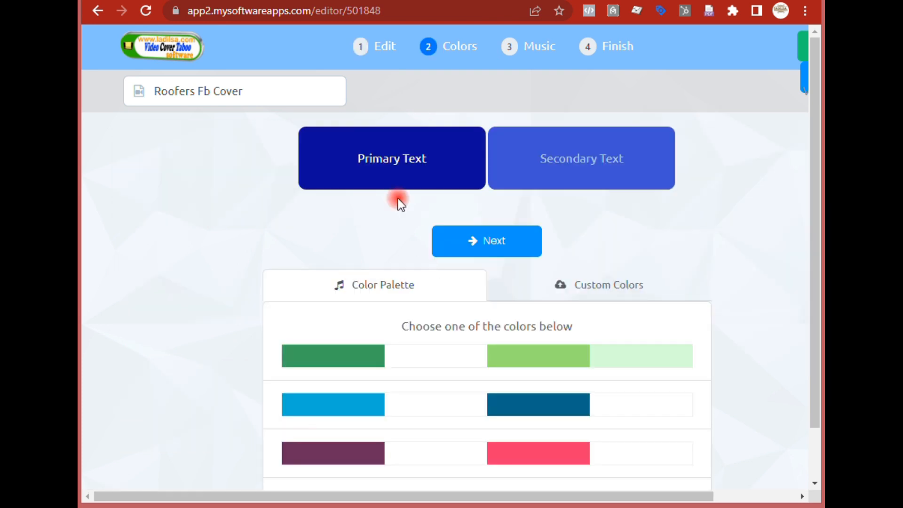
- Browse the available text color palettes
{"action": "scroll", "coordinate": [348, 299], "scroll_direction": "down", "scroll_amount": 4}
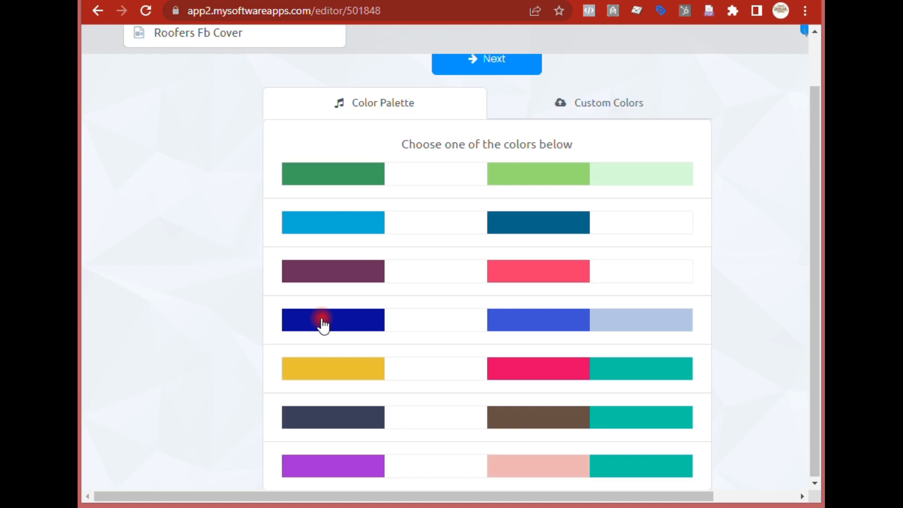
{"action": "scroll", "coordinate": [393, 354], "scroll_direction": "up", "scroll_amount": 1}
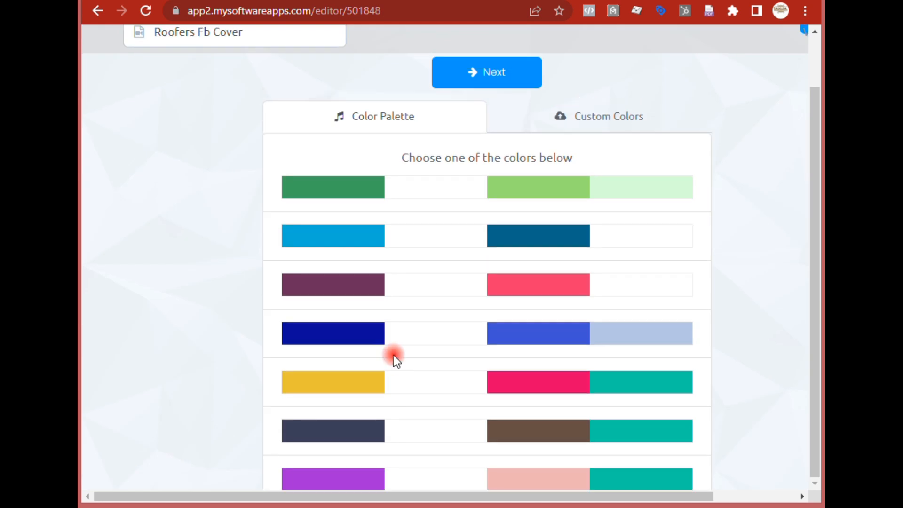
{"action": "scroll", "coordinate": [394, 355], "scroll_direction": "up", "scroll_amount": 4}
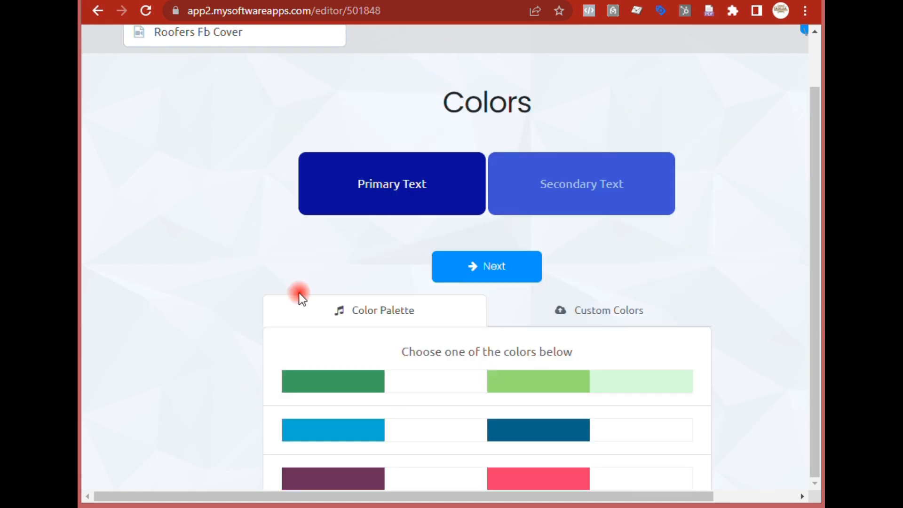
{"action": "scroll", "coordinate": [311, 323], "scroll_direction": "down", "scroll_amount": 4}
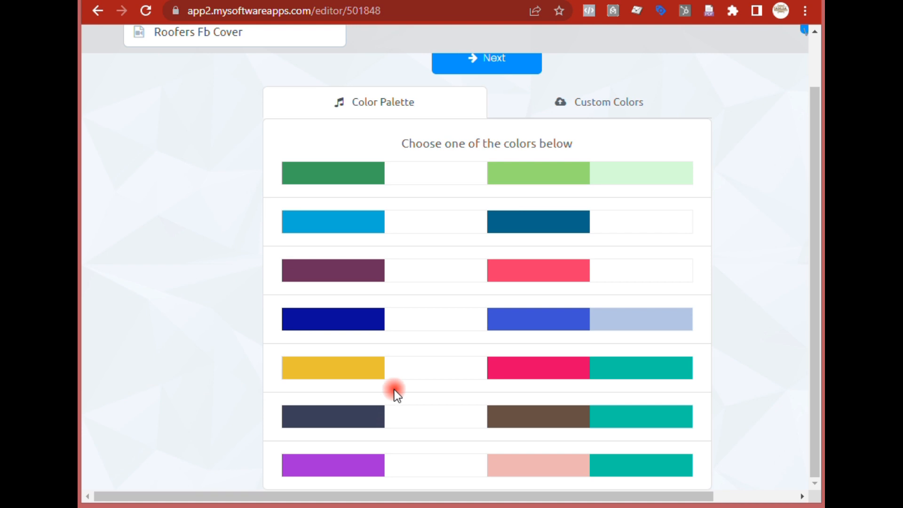
{"action": "scroll", "coordinate": [394, 389], "scroll_direction": "up", "scroll_amount": 4}
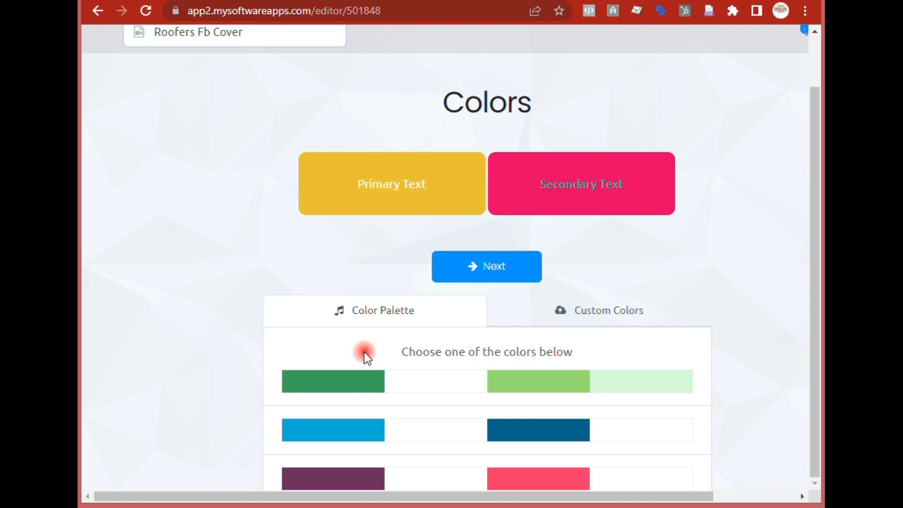
- Apply the dark blue text color palette
{"action": "scroll", "coordinate": [364, 351], "scroll_direction": "down", "scroll_amount": 4}
{"action": "left_click", "coordinate": [334, 320]}
{"action": "scroll", "coordinate": [383, 353], "scroll_direction": "up", "scroll_amount": 4}
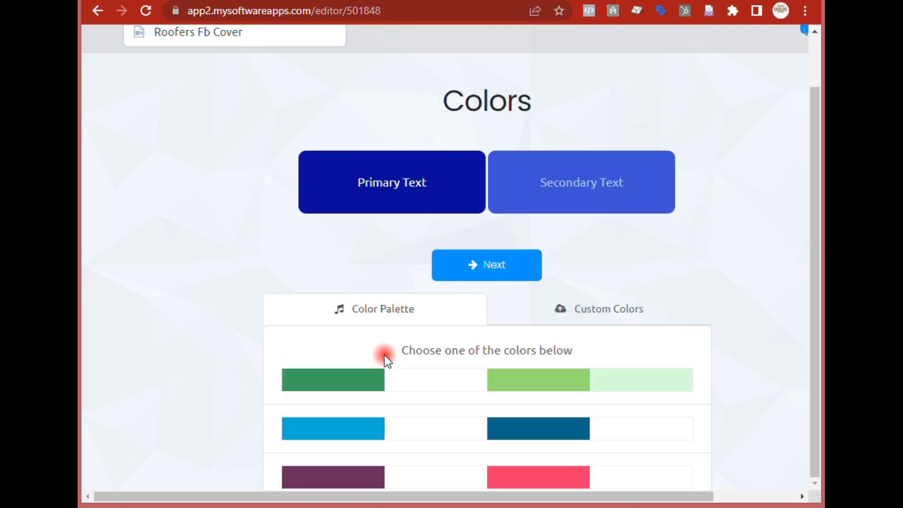
- Apply the yellow and pink text color palette
{"action": "scroll", "coordinate": [421, 312], "scroll_direction": "down", "scroll_amount": 4}
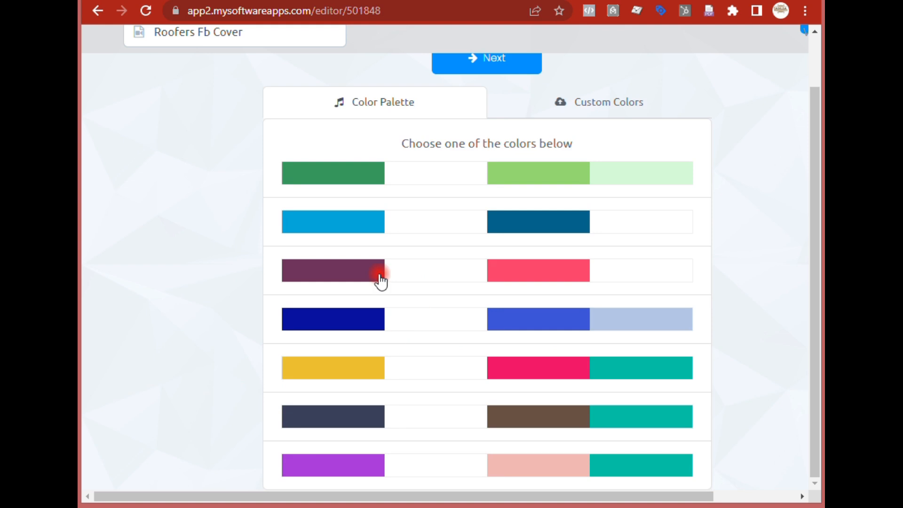
{"action": "left_click", "coordinate": [336, 371]}
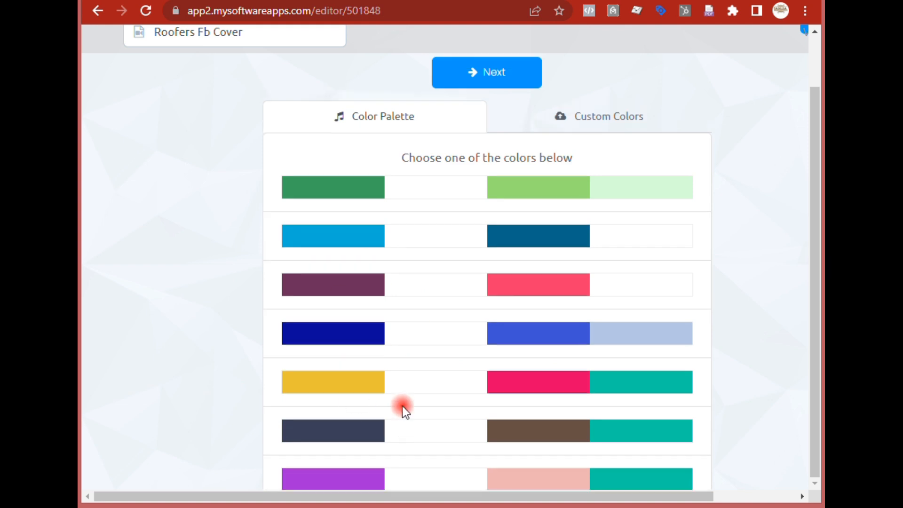
{"action": "scroll", "coordinate": [397, 245], "scroll_direction": "up", "scroll_amount": 3}
{"action": "scroll", "coordinate": [610, 314], "scroll_direction": "down", "scroll_amount": 3}
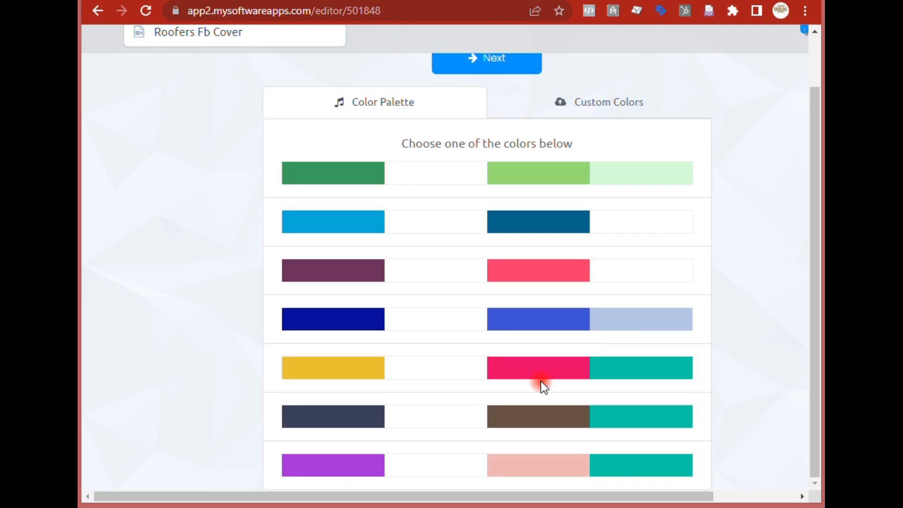
{"action": "scroll", "coordinate": [645, 286], "scroll_direction": "up", "scroll_amount": 4}
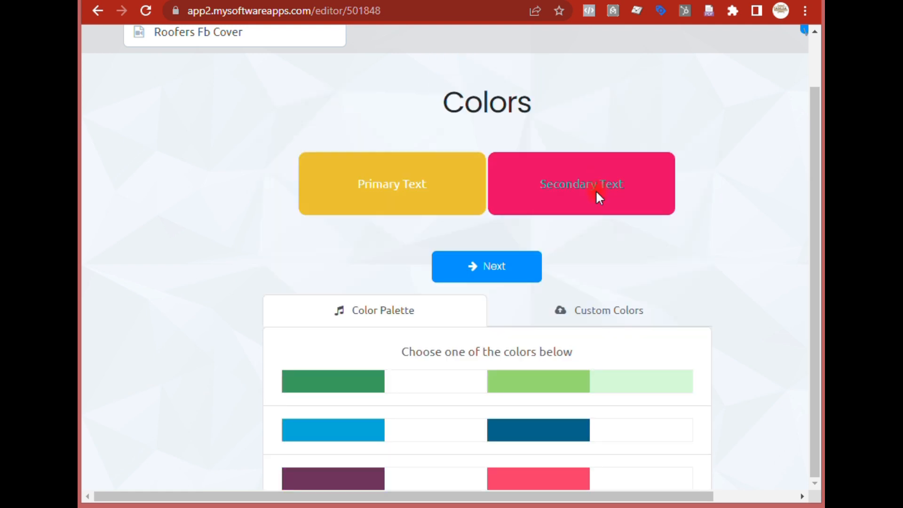
- Leave the text colors as chosen and continue from the Colors stage to the Music stage
{"action": "scroll", "coordinate": [637, 347], "scroll_direction": "down", "scroll_amount": 4}
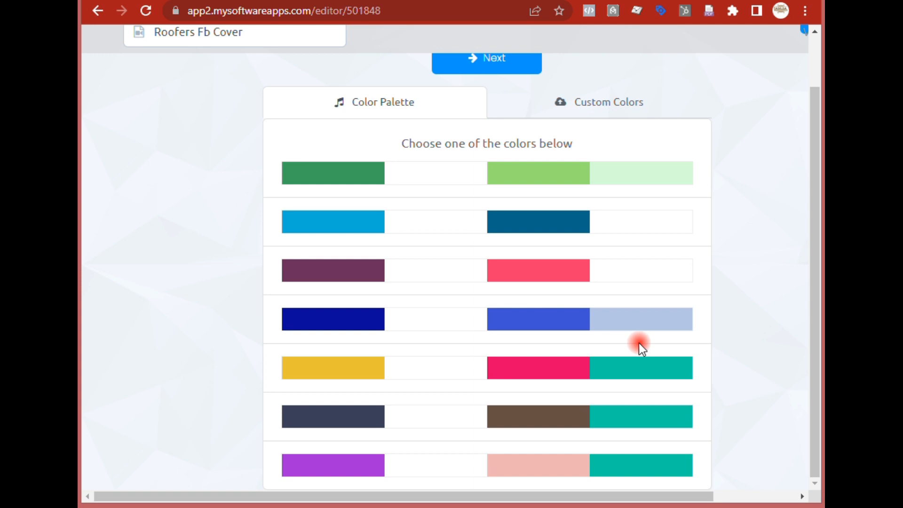
{"action": "scroll", "coordinate": [638, 343], "scroll_direction": "up", "scroll_amount": 1}
{"action": "scroll", "coordinate": [638, 341], "scroll_direction": "down", "scroll_amount": 1}
{"action": "scroll", "coordinate": [600, 391], "scroll_direction": "up", "scroll_amount": 4}
{"action": "scroll", "coordinate": [616, 368], "scroll_direction": "down", "scroll_amount": 4}
{"action": "scroll", "coordinate": [591, 204], "scroll_direction": "up", "scroll_amount": 4}
{"action": "scroll", "coordinate": [598, 236], "scroll_direction": "up", "scroll_amount": 1}
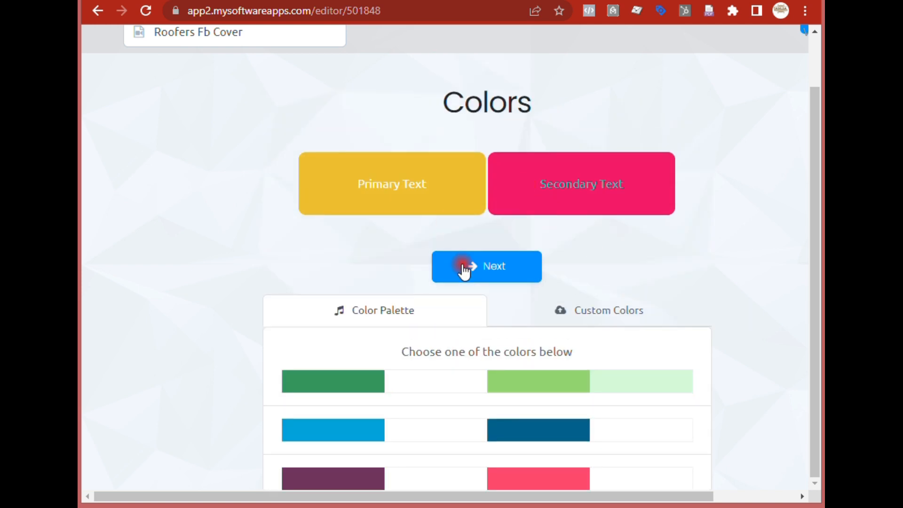
{"action": "left_click", "coordinate": [461, 265]}
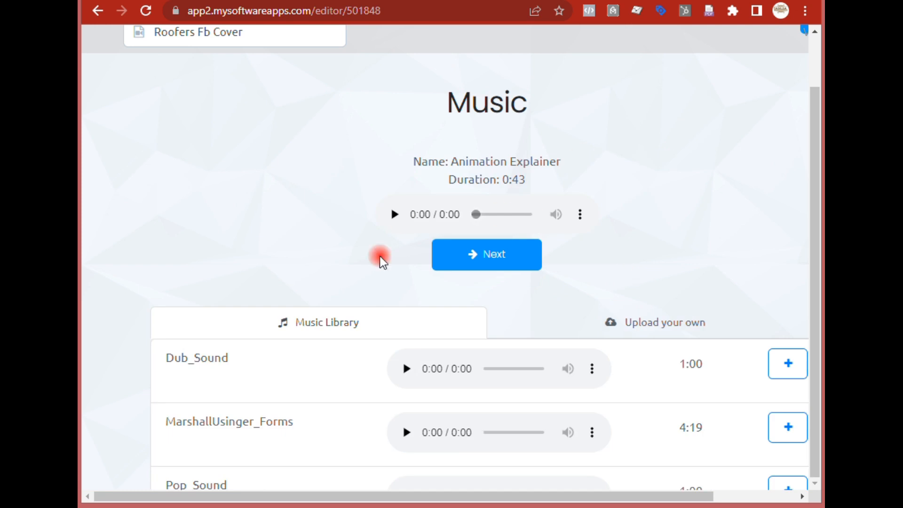
- Preview the current Animation Explainer background music track
{"action": "scroll", "coordinate": [456, 295], "scroll_direction": "down", "scroll_amount": 5}
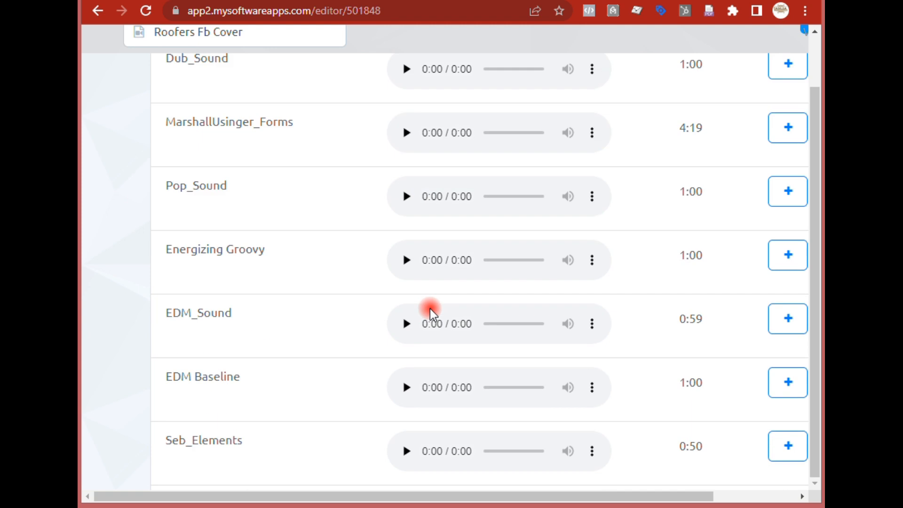
{"action": "scroll", "coordinate": [429, 308], "scroll_direction": "down", "scroll_amount": 5}
{"action": "scroll", "coordinate": [430, 309], "scroll_direction": "up", "scroll_amount": 10}
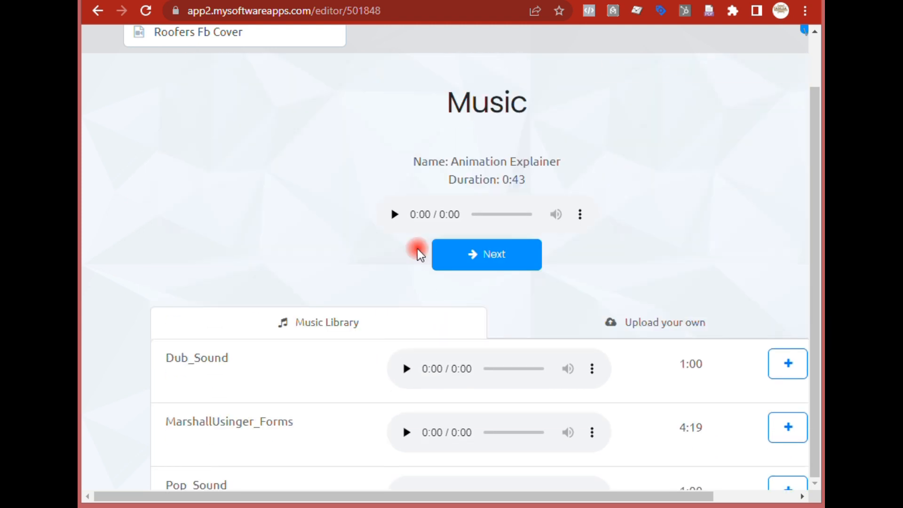
{"action": "left_click", "coordinate": [395, 215]}
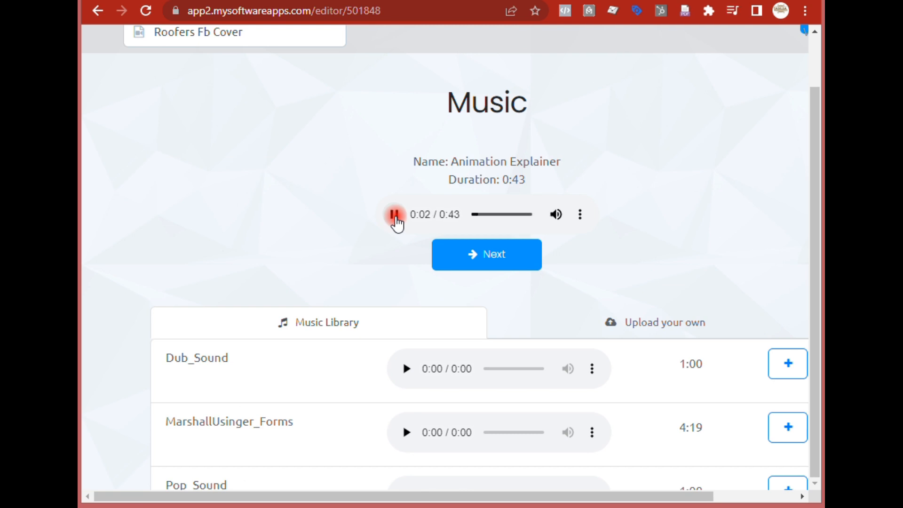
{"action": "left_click", "coordinate": [395, 215]}
- Preview the EDM_Sound, EDM Baseline and Energizing Groovy library tracks and replay the current music
{"action": "scroll", "coordinate": [421, 270], "scroll_direction": "down", "scroll_amount": 5}
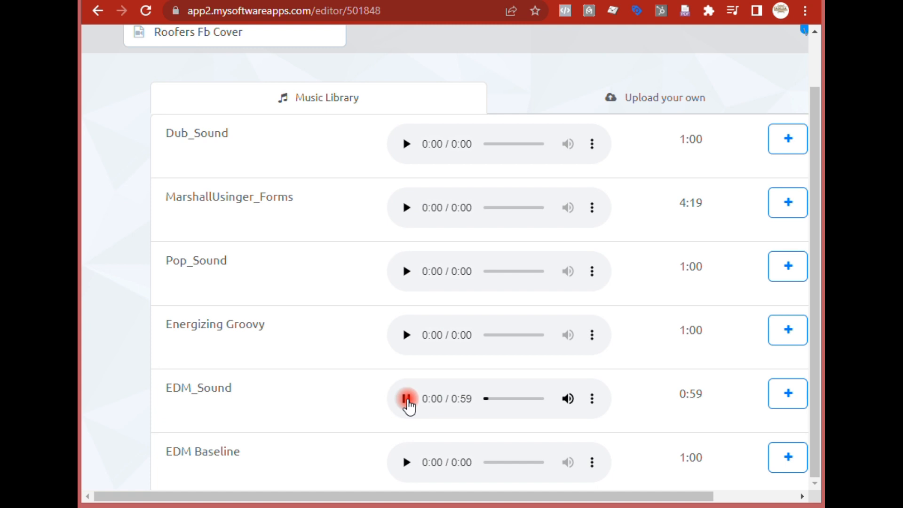
{"action": "left_click", "coordinate": [407, 399]}
{"action": "scroll", "coordinate": [410, 406], "scroll_direction": "down", "scroll_amount": 1}
{"action": "scroll", "coordinate": [410, 405], "scroll_direction": "down", "scroll_amount": 4}
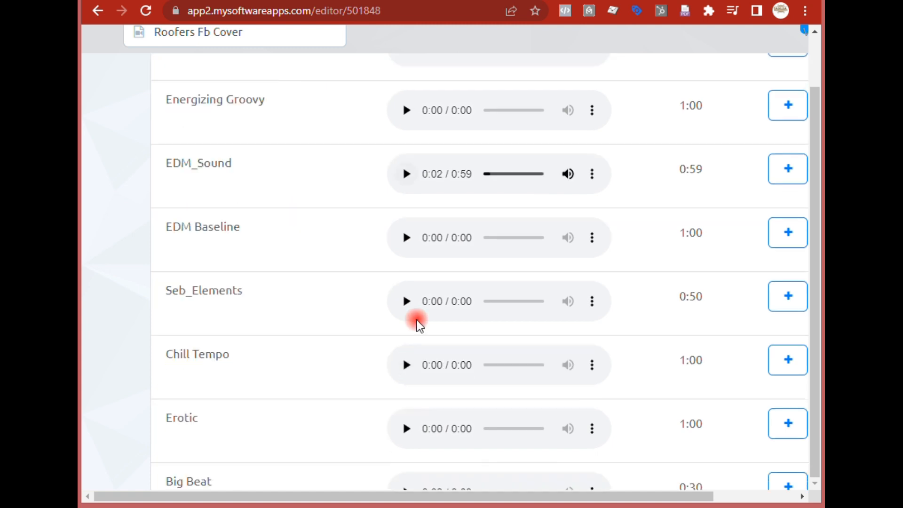
{"action": "left_click", "coordinate": [406, 239]}
{"action": "left_click", "coordinate": [407, 240]}
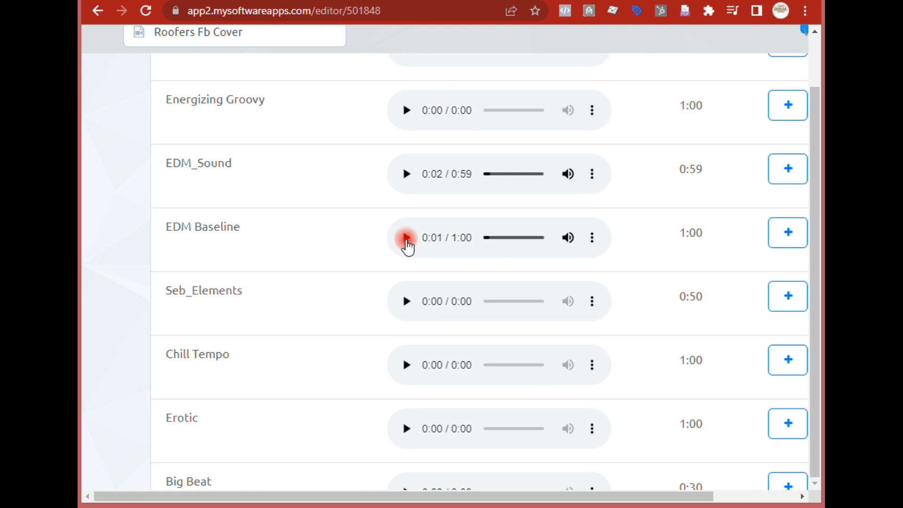
{"action": "left_click", "coordinate": [407, 111]}
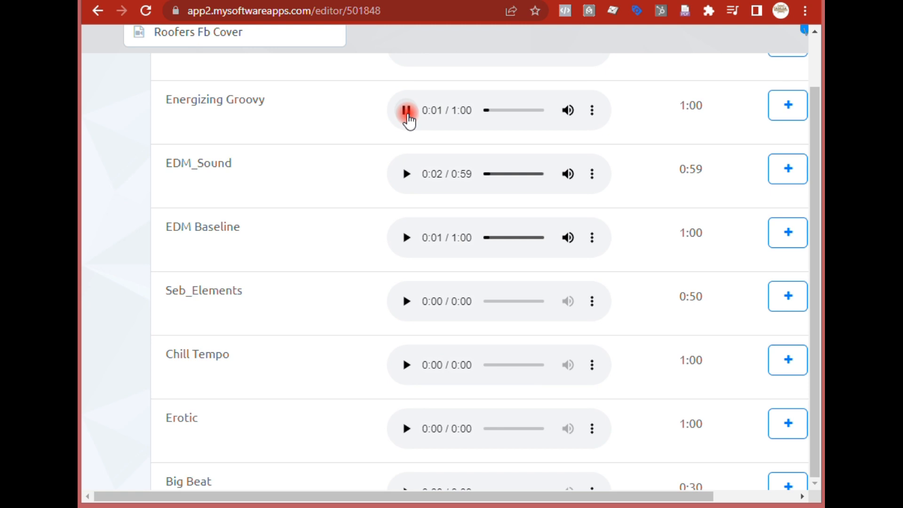
{"action": "left_click", "coordinate": [407, 111]}
{"action": "scroll", "coordinate": [498, 278], "scroll_direction": "up", "scroll_amount": 10}
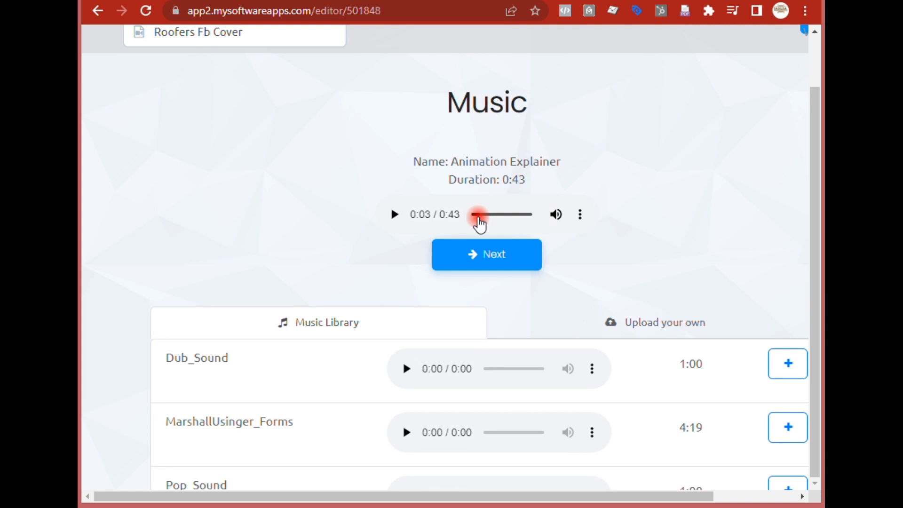
{"action": "left_click", "coordinate": [395, 215]}
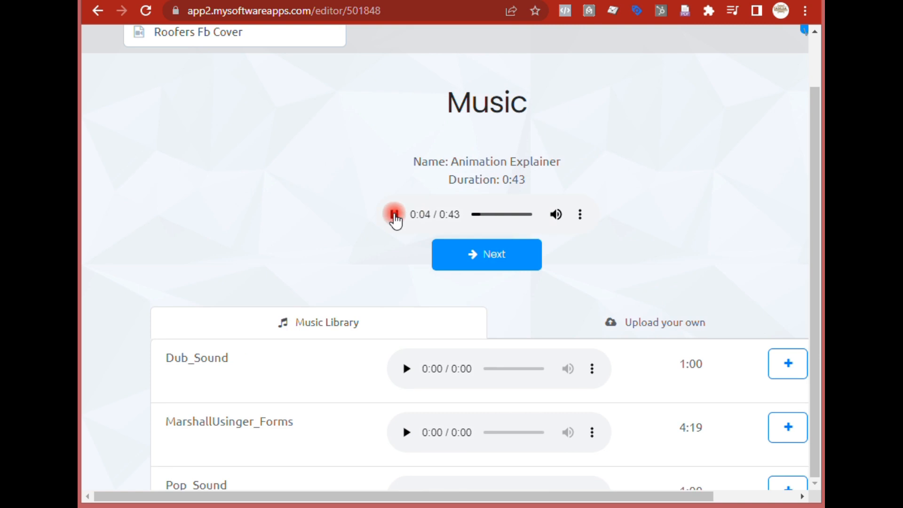
{"action": "left_click", "coordinate": [394, 214]}
{"action": "scroll", "coordinate": [540, 297], "scroll_direction": "down", "scroll_amount": 3}
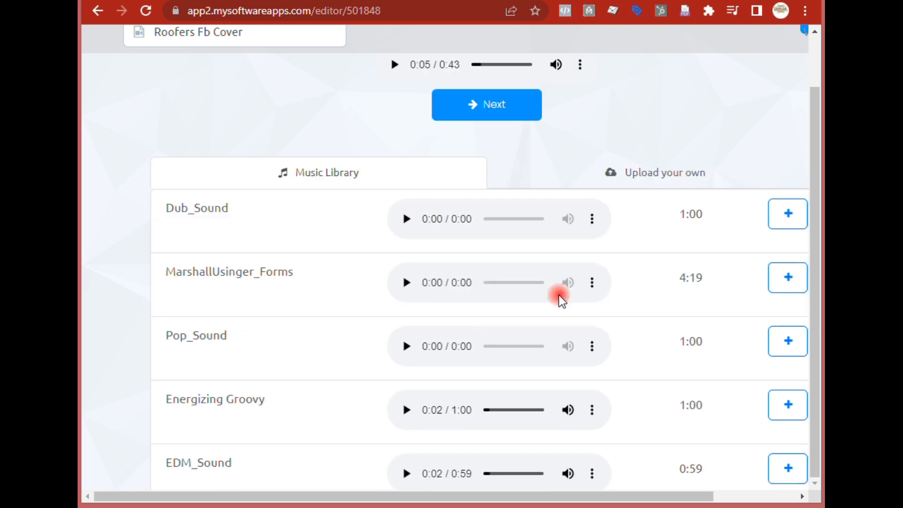
- Try to add the Dub_Sound library track as music and continue to the Finish stage
{"action": "left_click", "coordinate": [794, 213]}
{"action": "scroll", "coordinate": [658, 235], "scroll_direction": "up", "scroll_amount": 3}
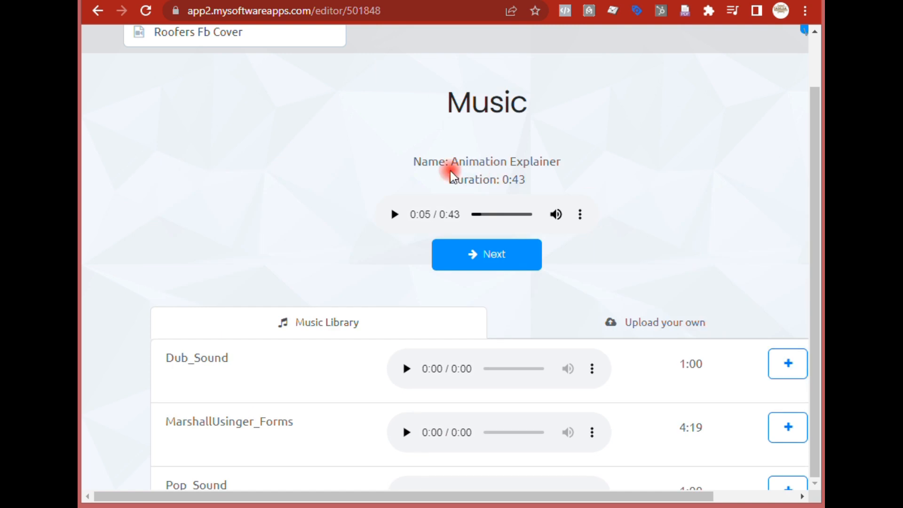
{"action": "left_click", "coordinate": [471, 256]}
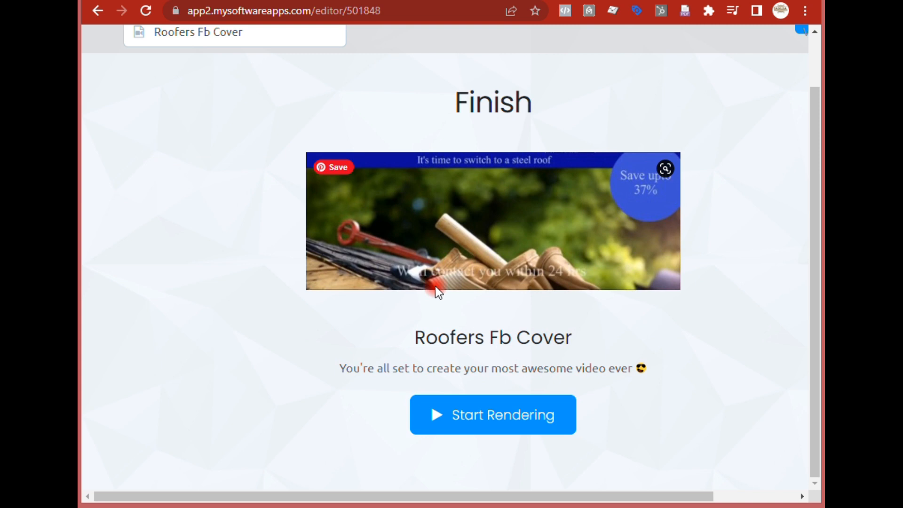
- Start rendering the video cover and move past the Facebook import tutorial
{"action": "left_click", "coordinate": [506, 423]}
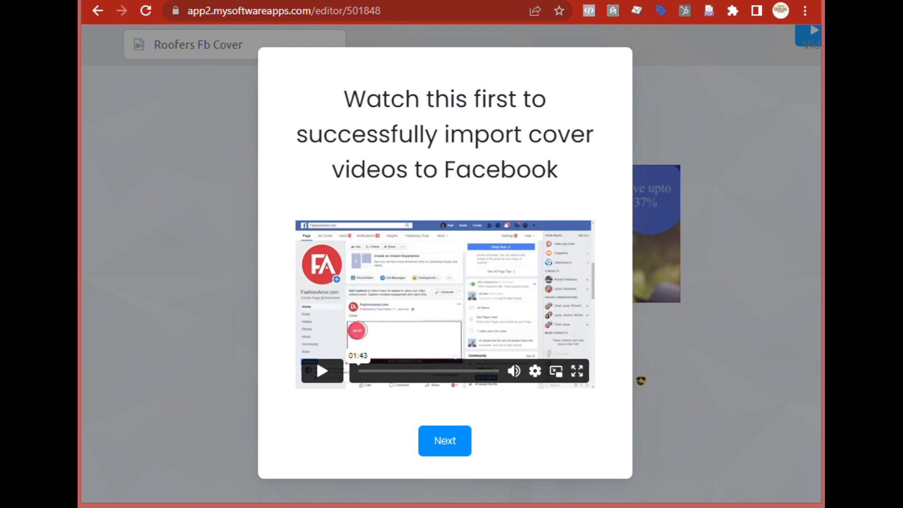
{"action": "left_click", "coordinate": [443, 440]}
{"action": "left_click", "coordinate": [444, 442]}
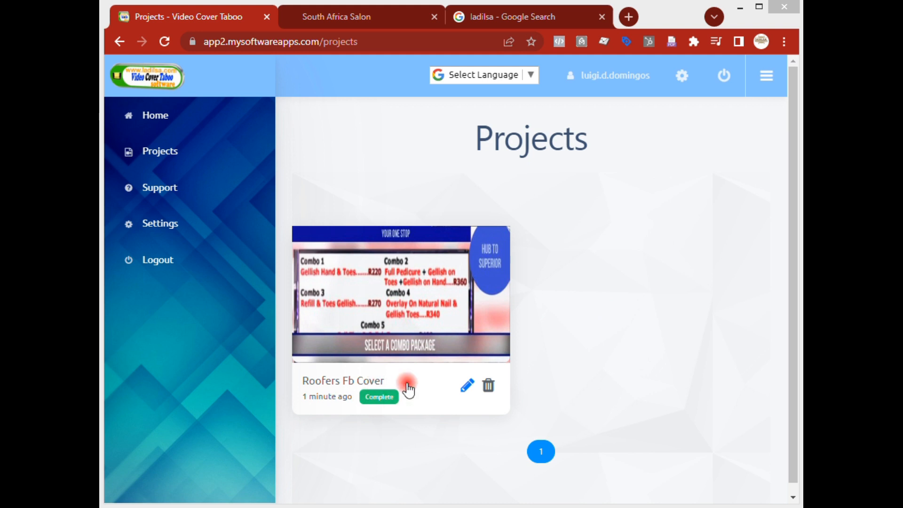
- Open the rendered Roofers Fb Cover project's preview and play the video
{"action": "left_click", "coordinate": [393, 314]}
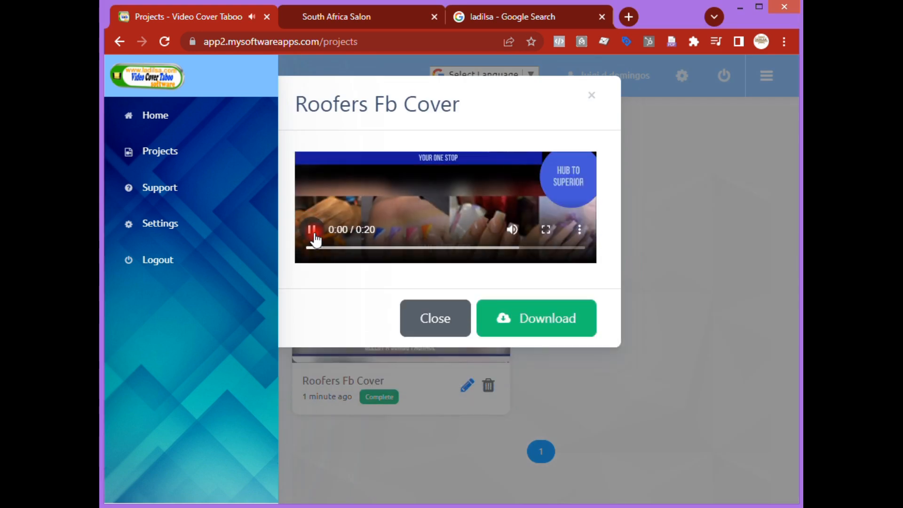
{"action": "left_click", "coordinate": [311, 230]}
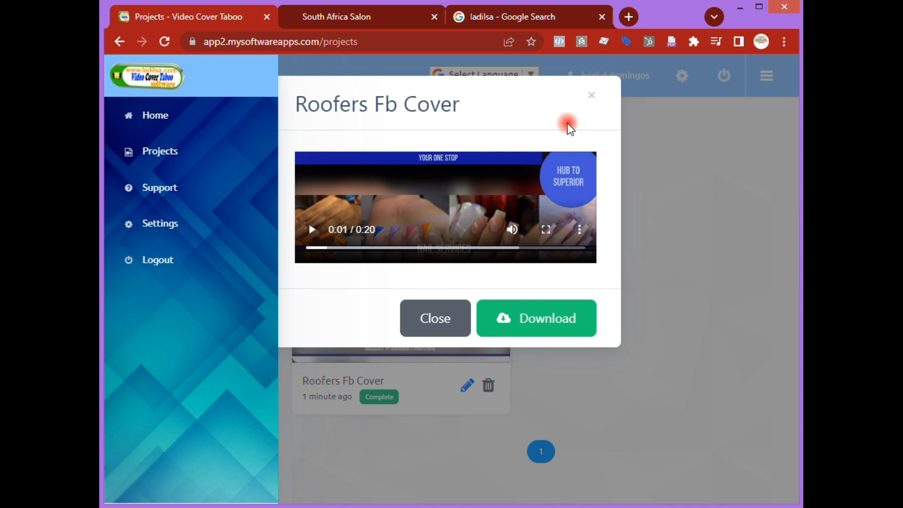
- Switch to the South Africa Salon tab and browse the salon web page
{"action": "left_click", "coordinate": [329, 18]}
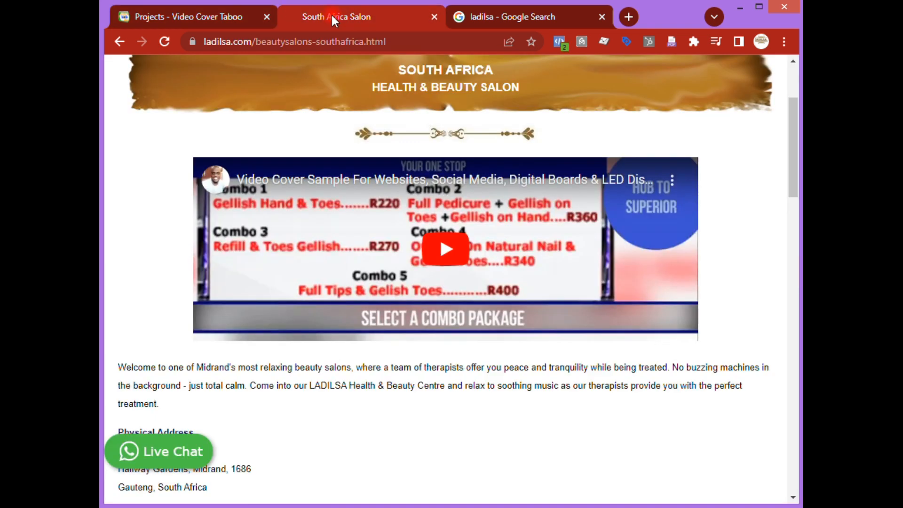
{"action": "scroll", "coordinate": [717, 369], "scroll_direction": "up", "scroll_amount": 3}
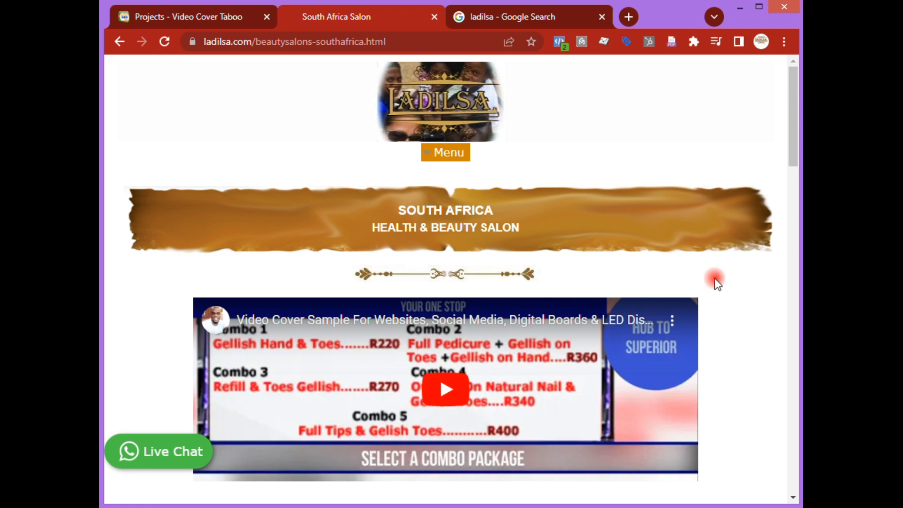
{"action": "scroll", "coordinate": [743, 270], "scroll_direction": "down", "scroll_amount": 3}
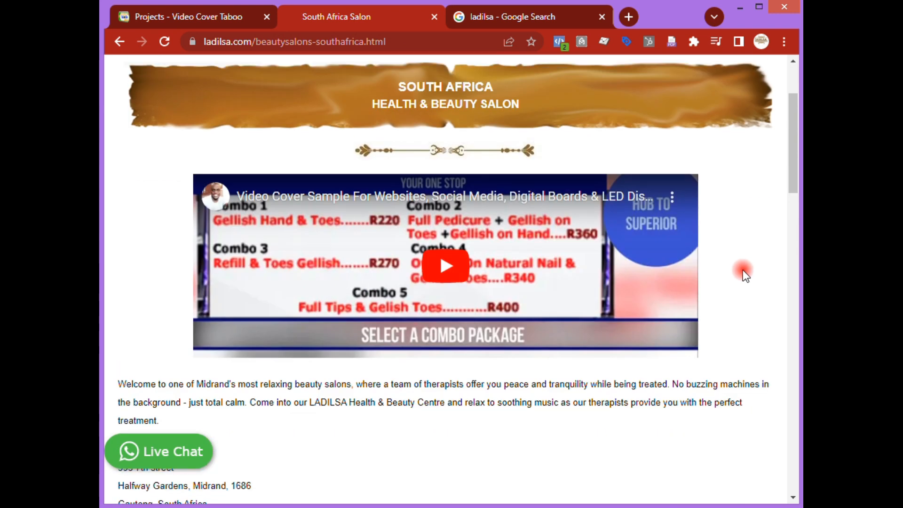
{"action": "scroll", "coordinate": [699, 230], "scroll_direction": "up", "scroll_amount": 3}
{"action": "scroll", "coordinate": [733, 256], "scroll_direction": "down", "scroll_amount": 3}
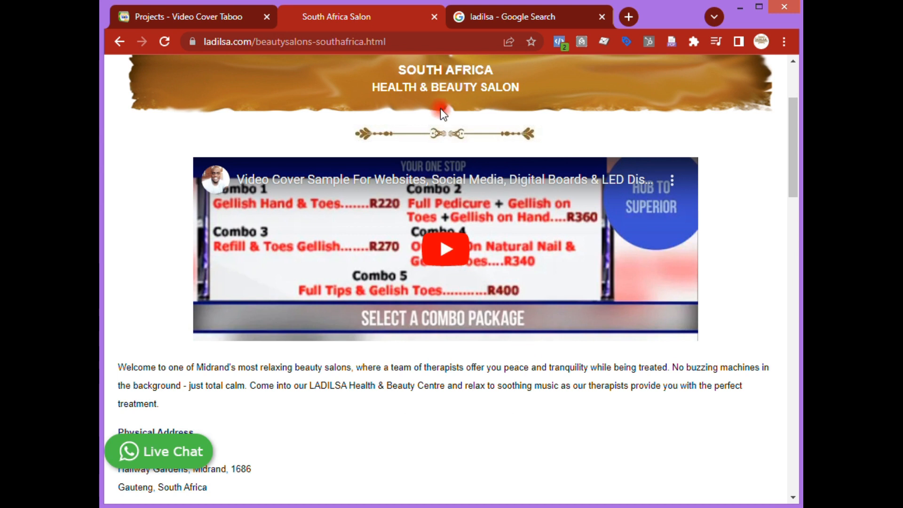
{"action": "scroll", "coordinate": [358, 337], "scroll_direction": "down", "scroll_amount": 7}
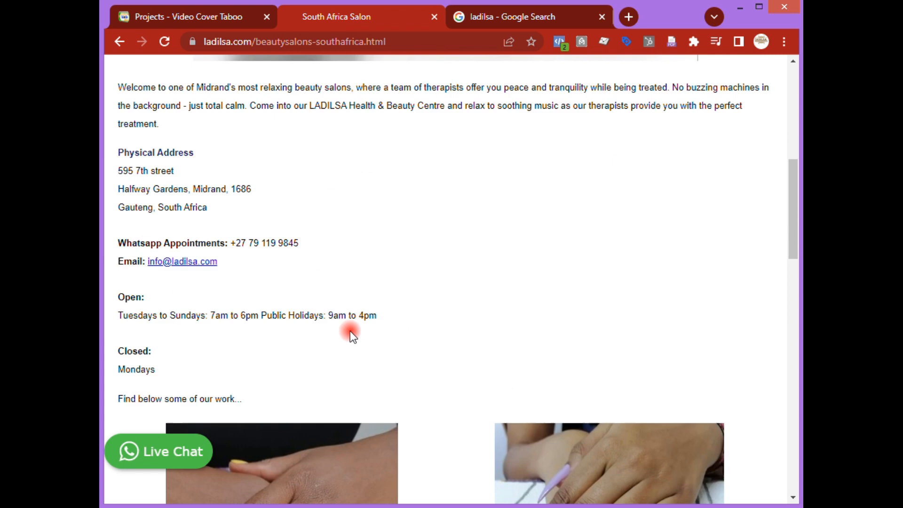
{"action": "scroll", "coordinate": [481, 263], "scroll_direction": "down", "scroll_amount": 15}
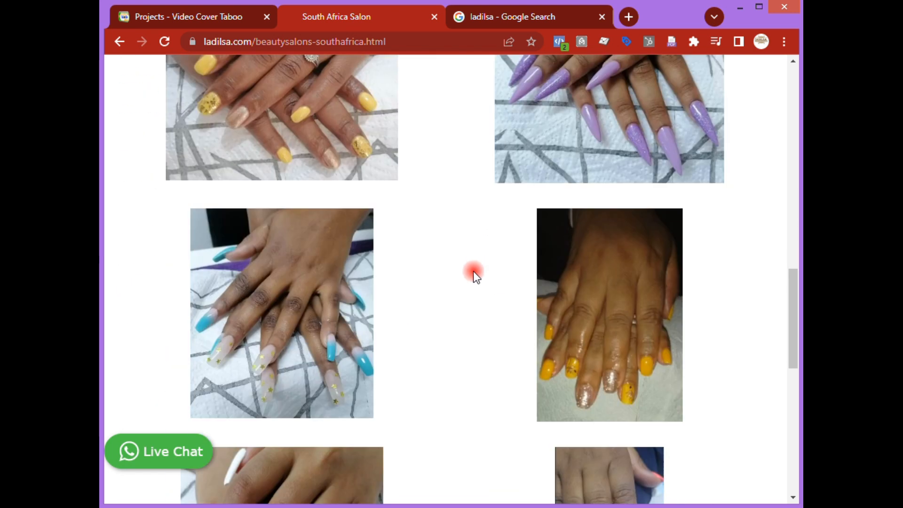
{"action": "scroll", "coordinate": [473, 271], "scroll_direction": "up", "scroll_amount": 14}
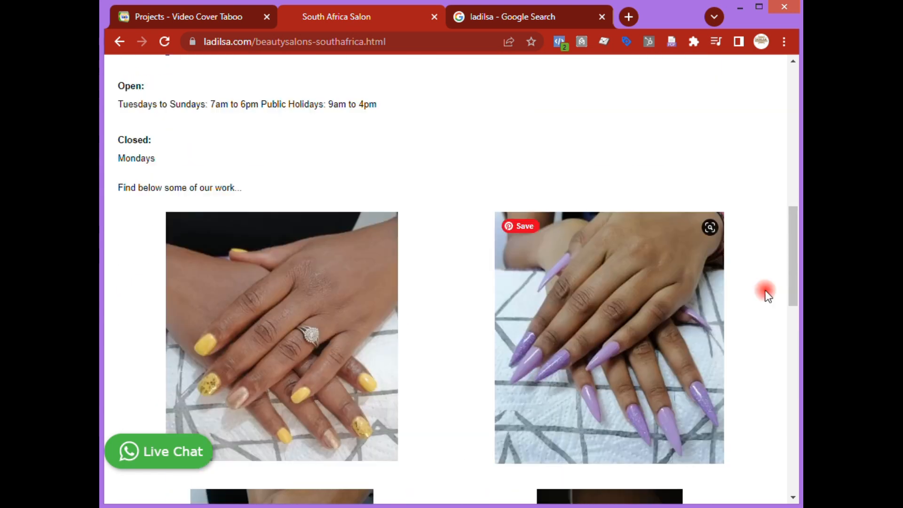
{"action": "scroll", "coordinate": [767, 278], "scroll_direction": "up", "scroll_amount": 5}
{"action": "scroll", "coordinate": [769, 282], "scroll_direction": "up", "scroll_amount": 8}
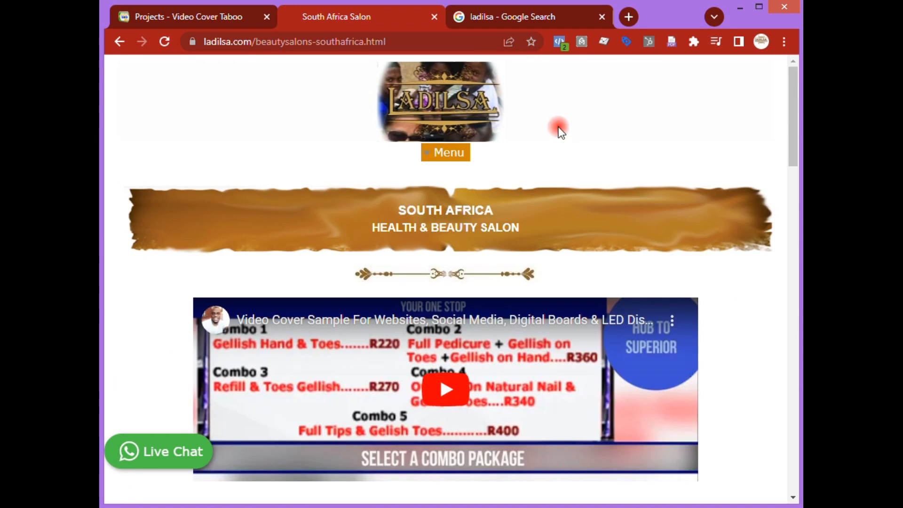
- Switch to the Google search tab and open the LADILSA business profile's video update post for comparison
{"action": "left_click", "coordinate": [525, 19]}
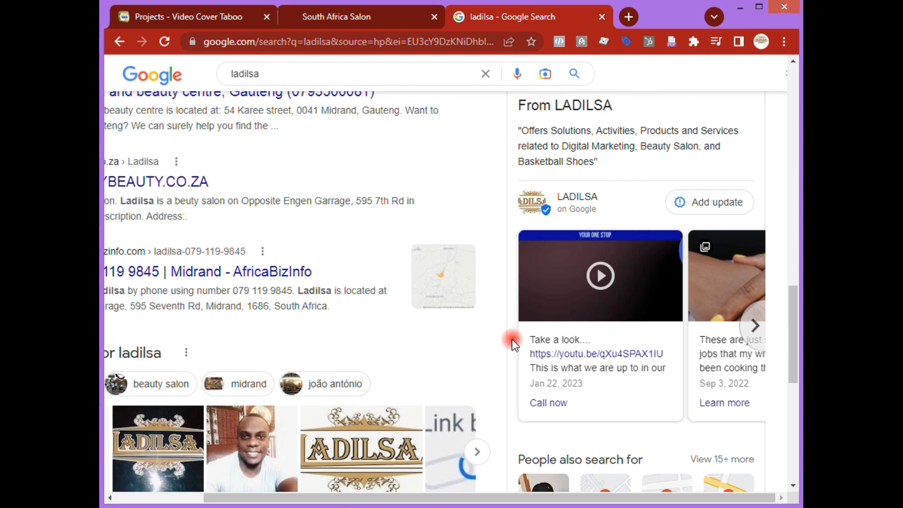
{"action": "scroll", "coordinate": [628, 196], "scroll_direction": "up", "scroll_amount": 5}
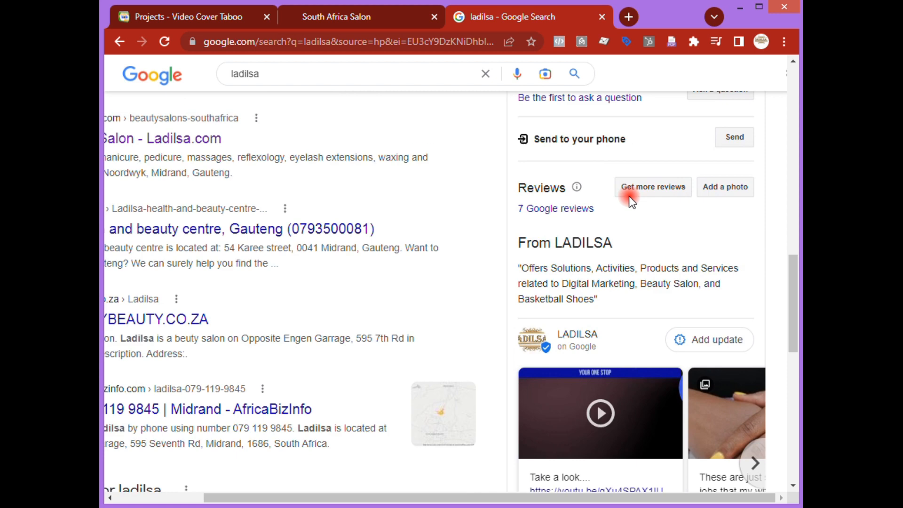
{"action": "scroll", "coordinate": [630, 202], "scroll_direction": "up", "scroll_amount": 6}
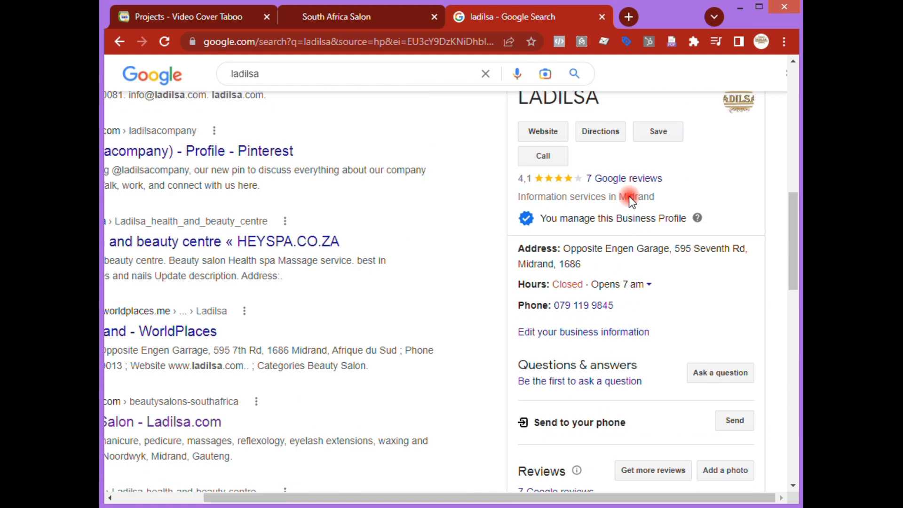
{"action": "scroll", "coordinate": [632, 330], "scroll_direction": "down", "scroll_amount": 12}
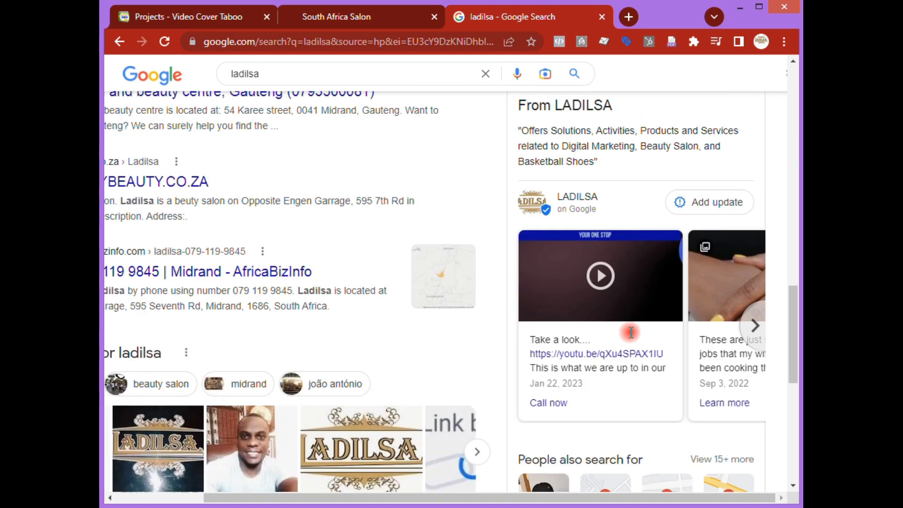
{"action": "scroll", "coordinate": [621, 310], "scroll_direction": "down", "scroll_amount": 1}
{"action": "scroll", "coordinate": [616, 295], "scroll_direction": "up", "scroll_amount": 3}
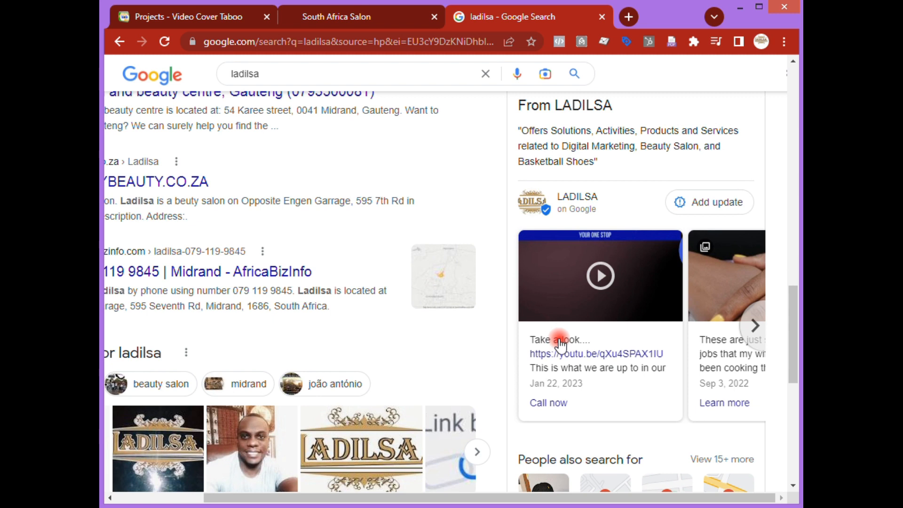
{"action": "left_click", "coordinate": [607, 288]}
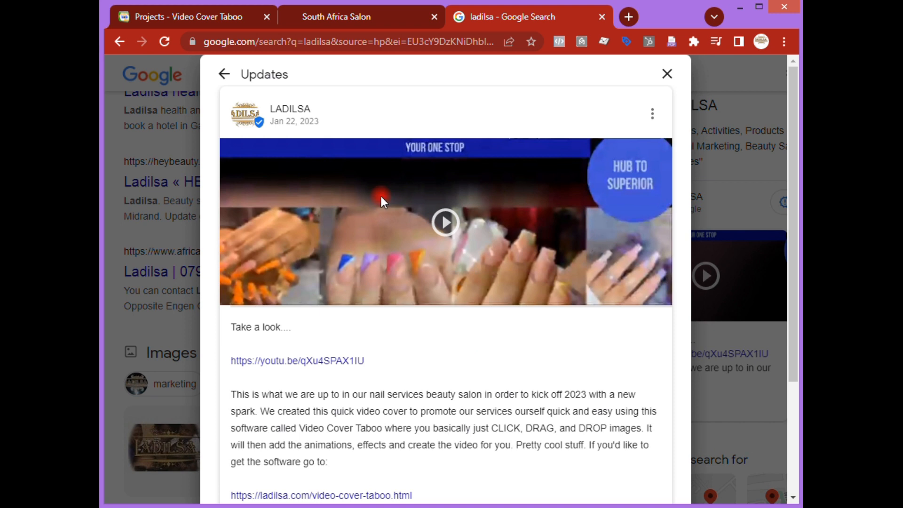
{"action": "left_click", "coordinate": [187, 12]}
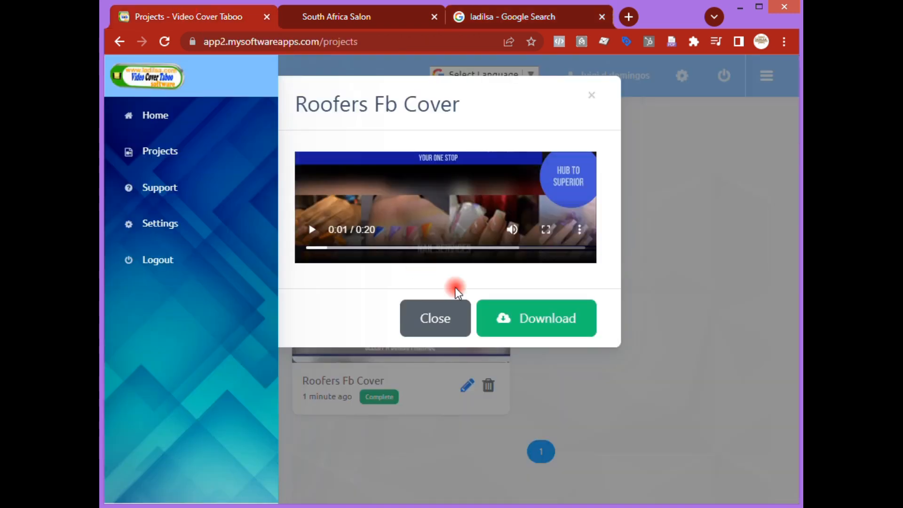
{"action": "left_click", "coordinate": [525, 19]}
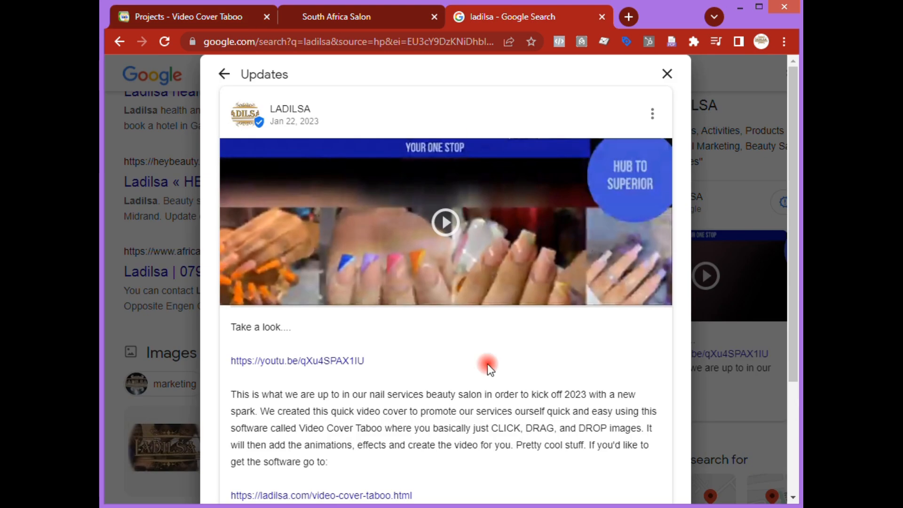
- Play and pause the published salon video in the LADILSA update post, then close the post
{"action": "left_click", "coordinate": [445, 223]}
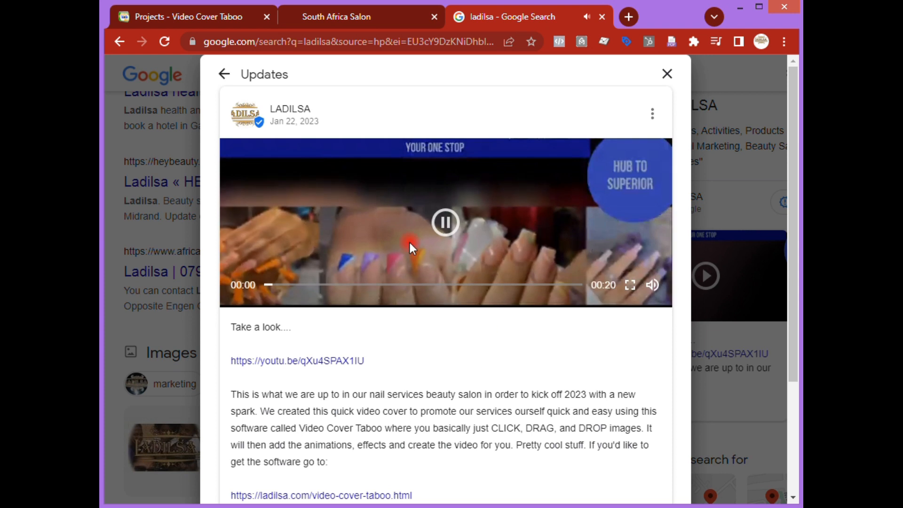
{"action": "left_click", "coordinate": [446, 226]}
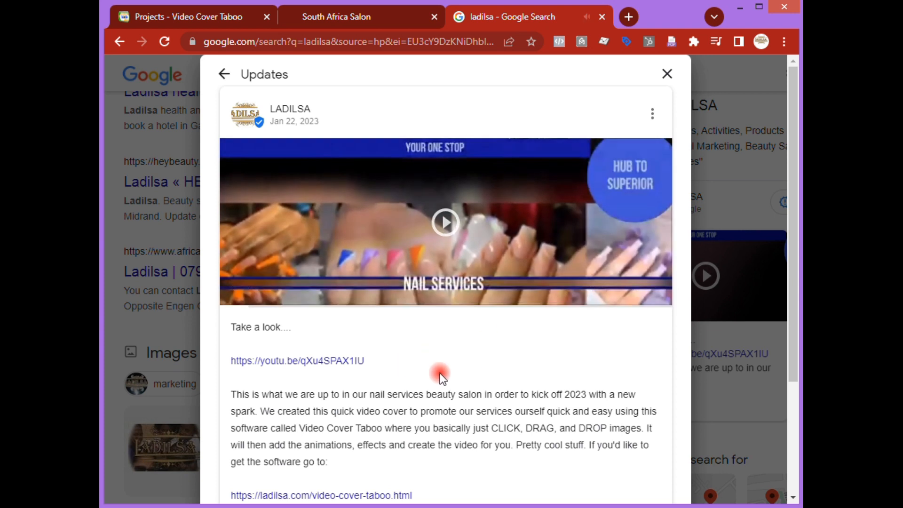
{"action": "left_click", "coordinate": [668, 74]}
- Switch back to the Video Cover Taboo tab and replay the rendered Roofers Fb Cover preview, then close it
{"action": "left_click", "coordinate": [197, 18]}
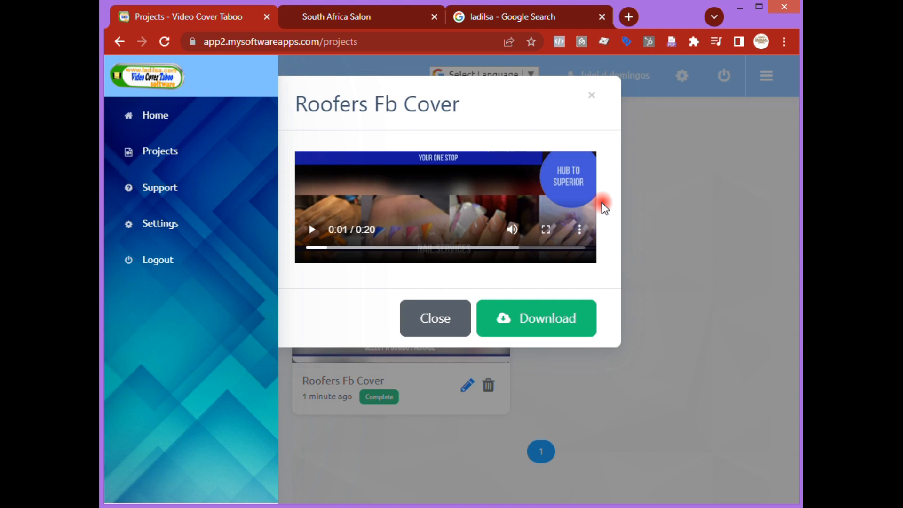
{"action": "left_click", "coordinate": [591, 99]}
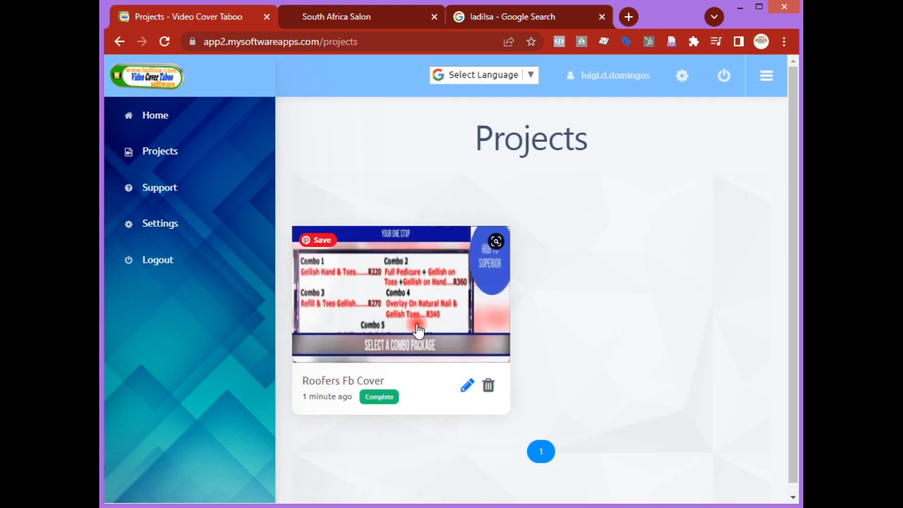
{"action": "left_click", "coordinate": [409, 302]}
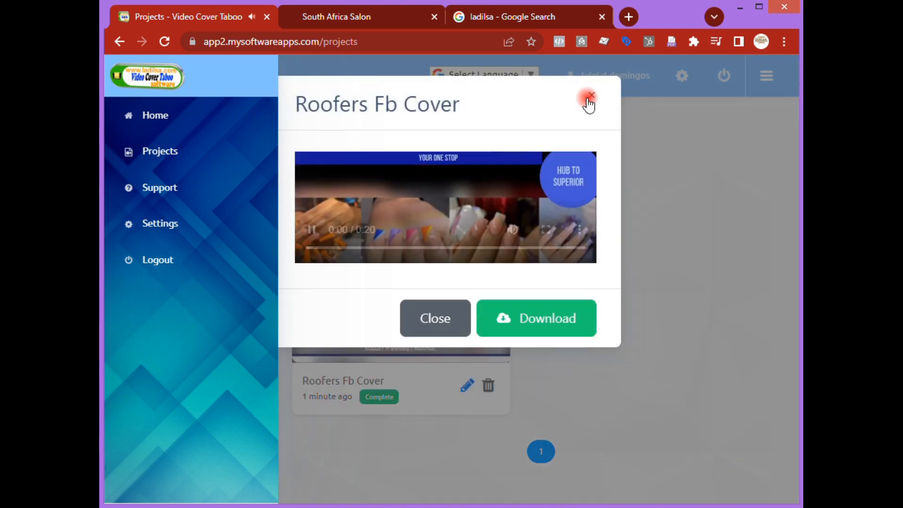
{"action": "left_click", "coordinate": [593, 96]}
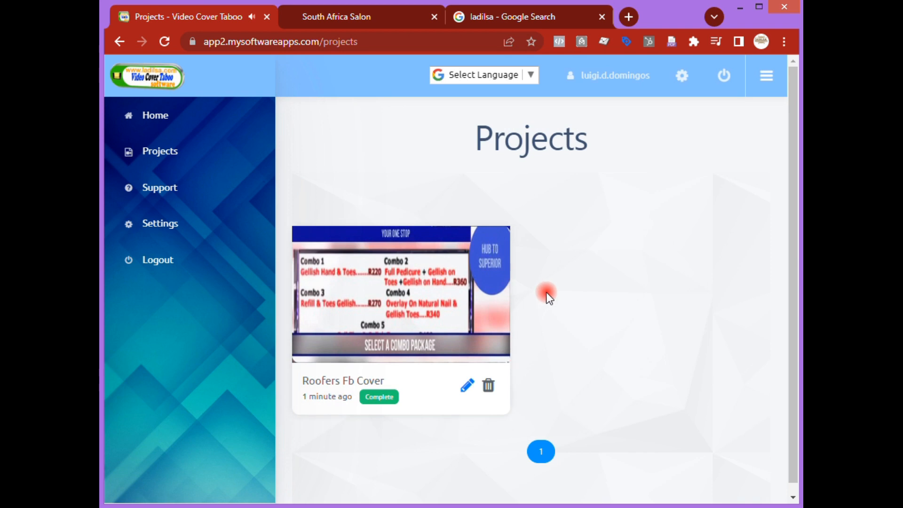
- Return to the template gallery and scroll through the available cover templates
{"action": "left_click", "coordinate": [230, 159]}
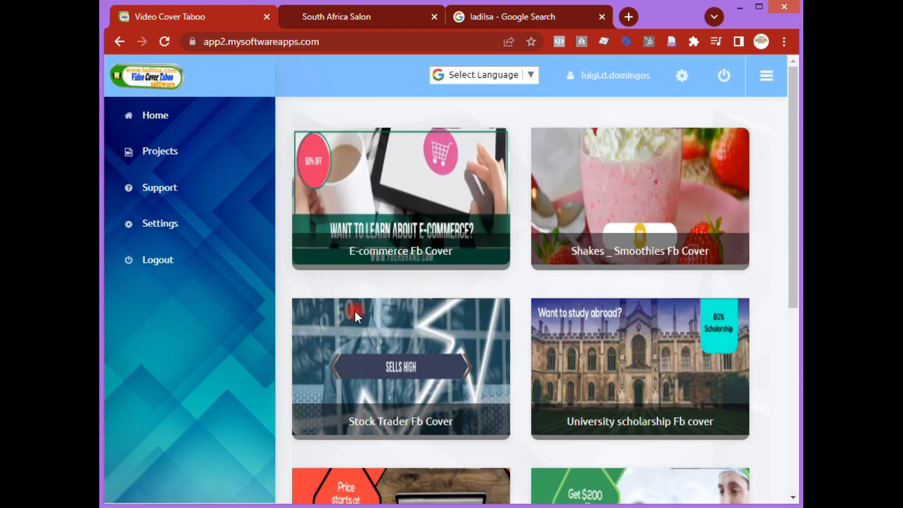
{"action": "scroll", "coordinate": [782, 225], "scroll_direction": "down", "scroll_amount": 7}
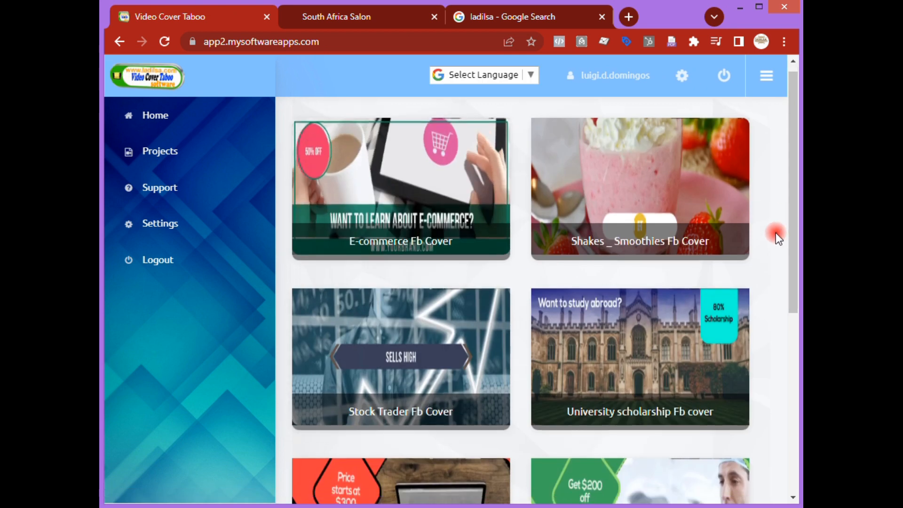
{"action": "scroll", "coordinate": [776, 238], "scroll_direction": "up", "scroll_amount": 7}
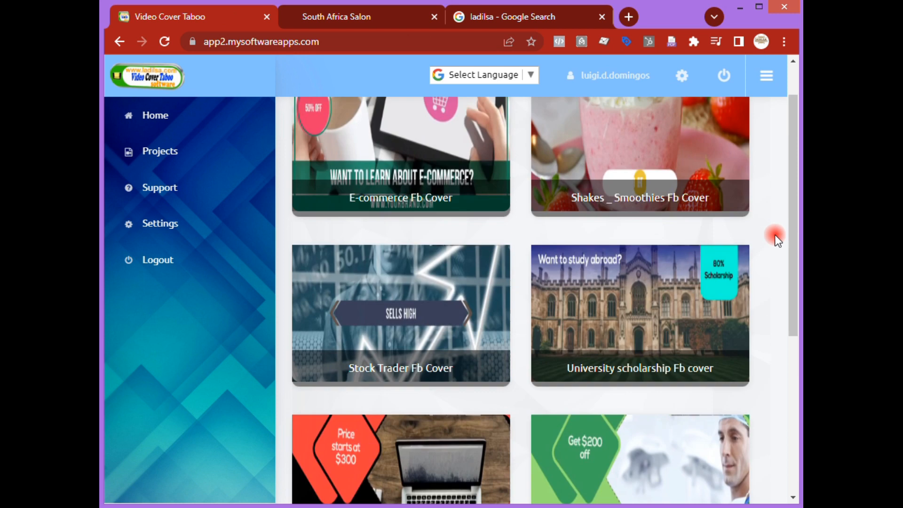